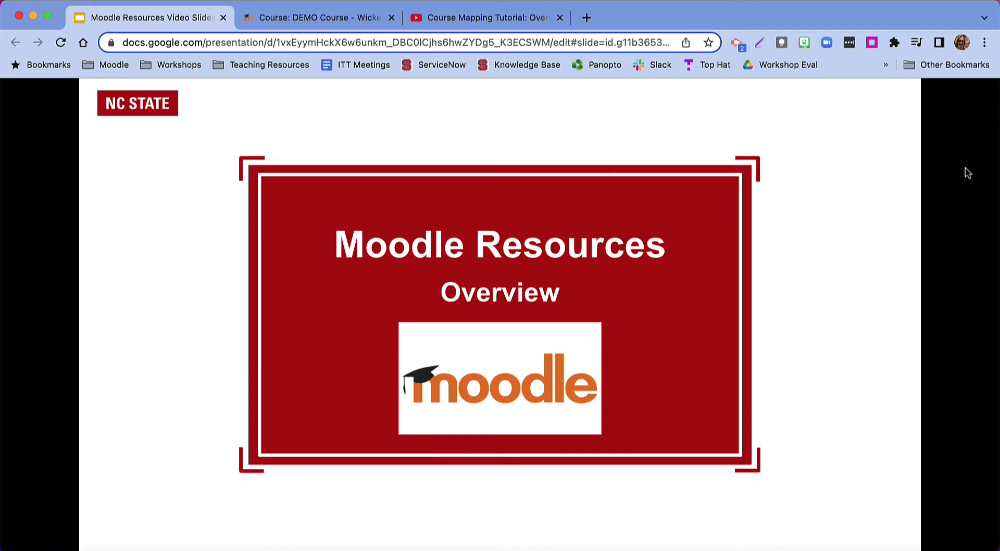
Advance the Moodle Resources deck to the slide listing Files, Folders, Labels, Page and URL.
key("Right")
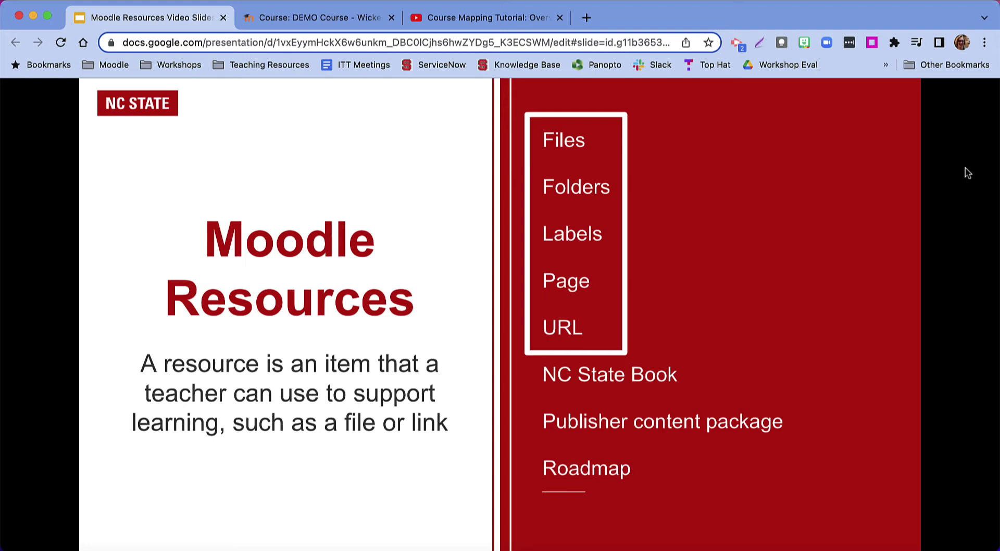
Switch to the DEMO Course tab, toggle editing off and back on, and open the activity chooser.
left_click(342, 19)
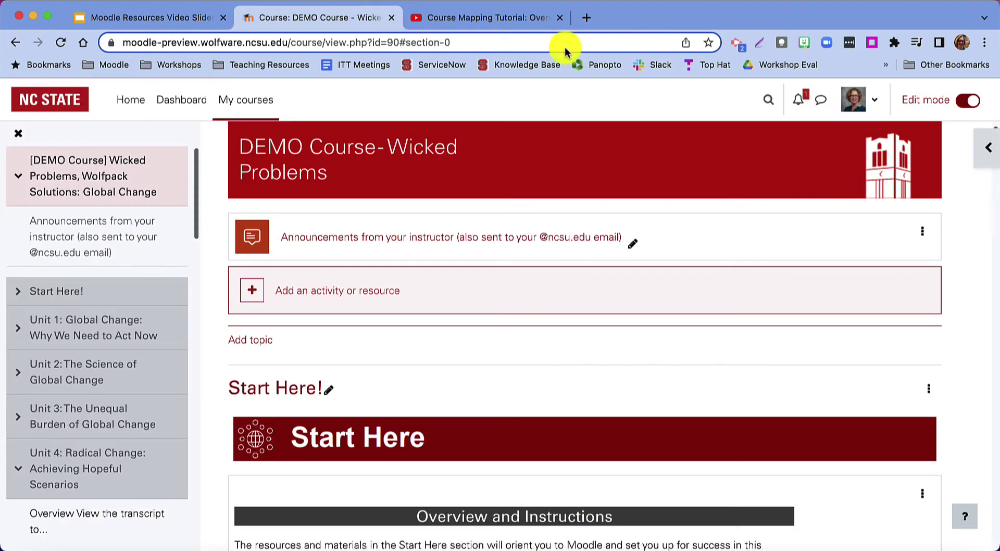
left_click(971, 101)
left_click(970, 101)
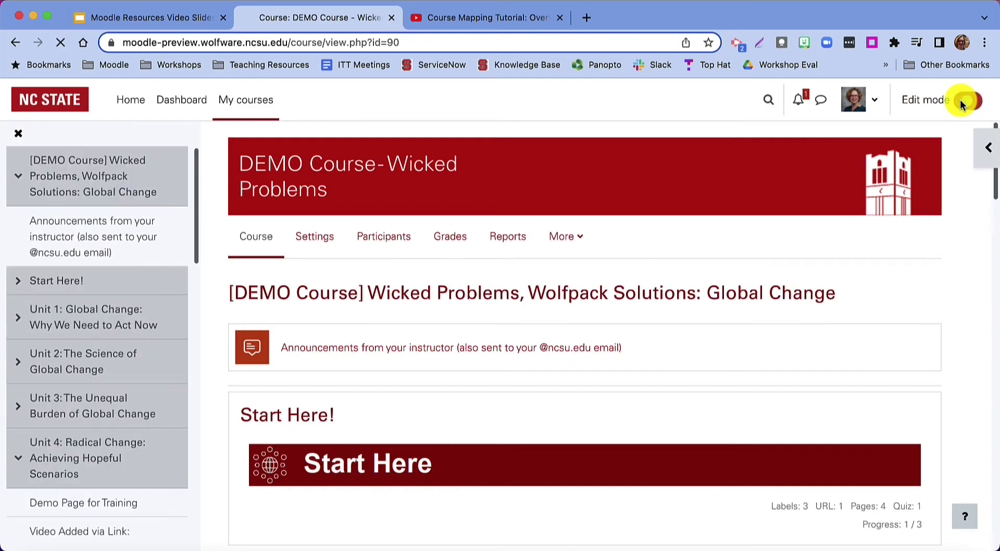
scroll(681, 193, "down", 2)
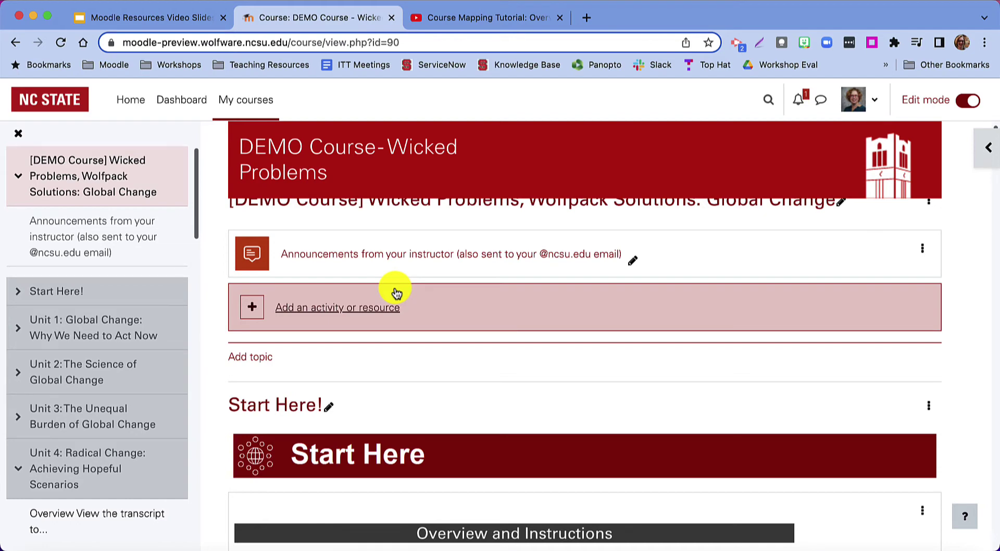
left_click(396, 315)
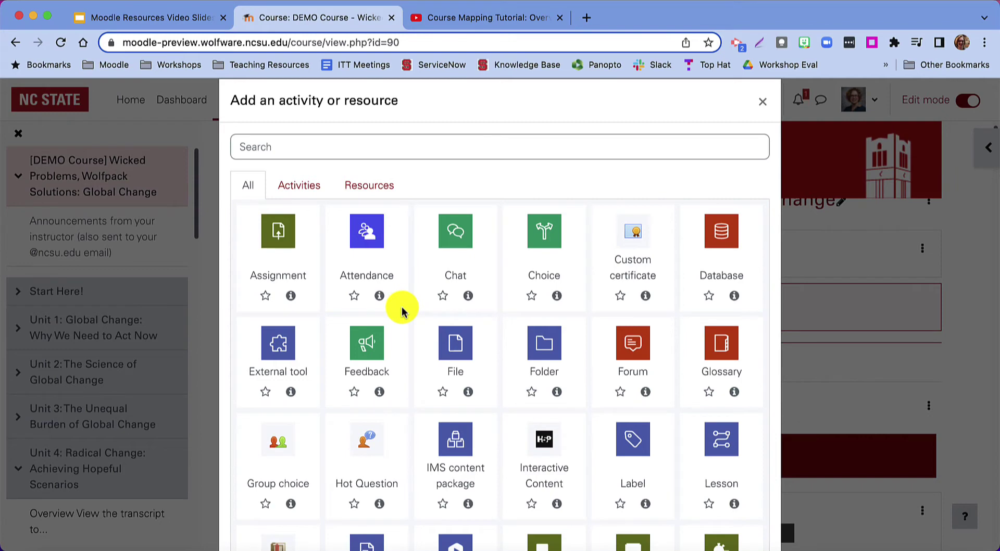
left_click(377, 190)
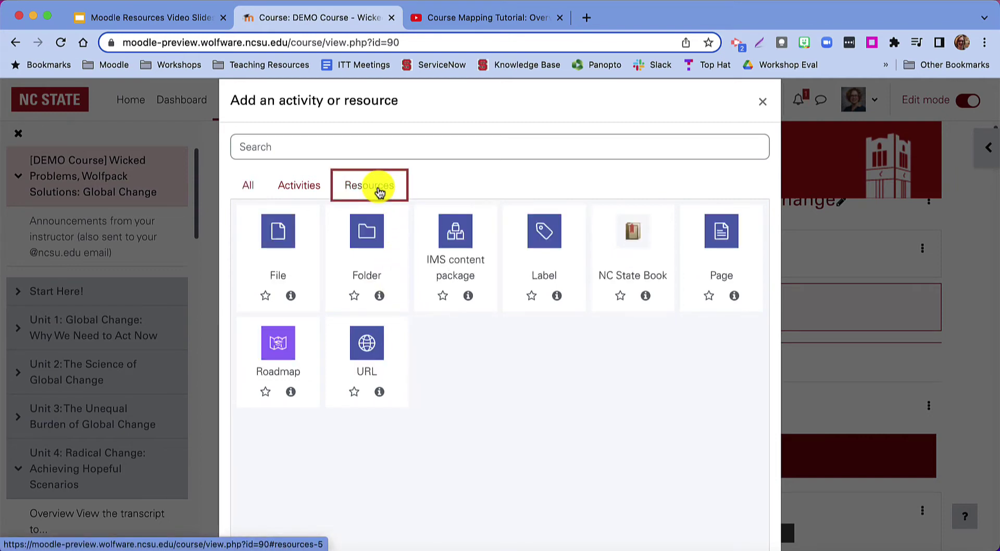
left_click(266, 297)
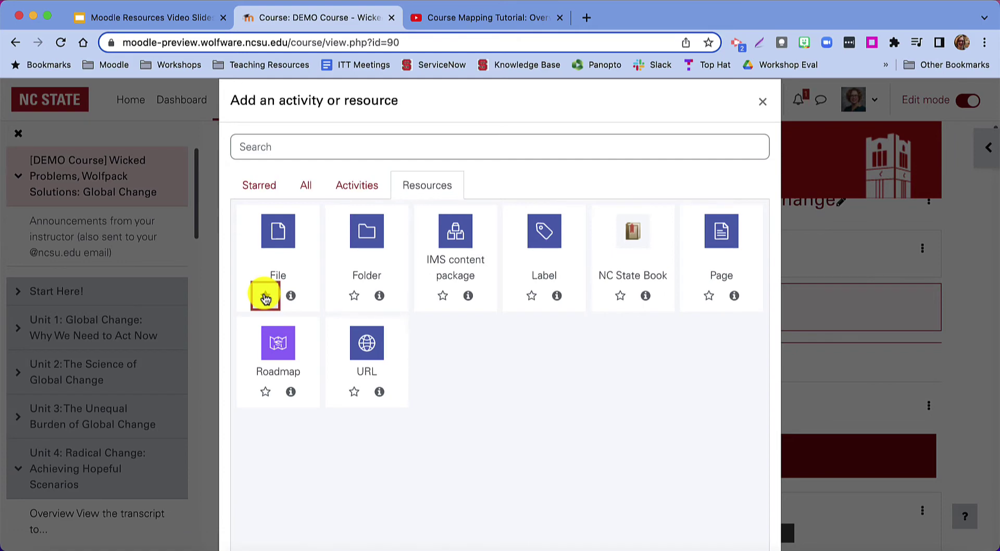
left_click(263, 187)
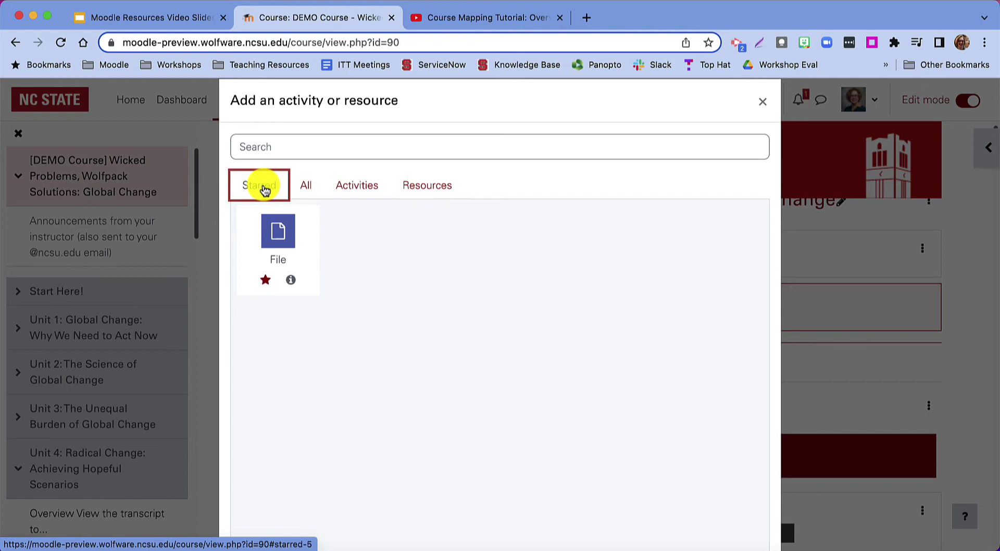
left_click(265, 280)
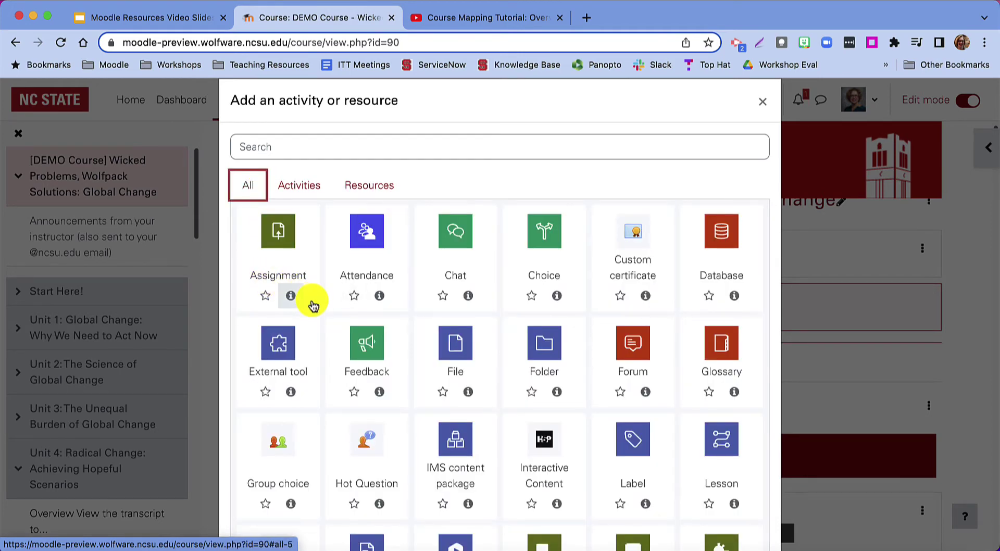
left_click(468, 392)
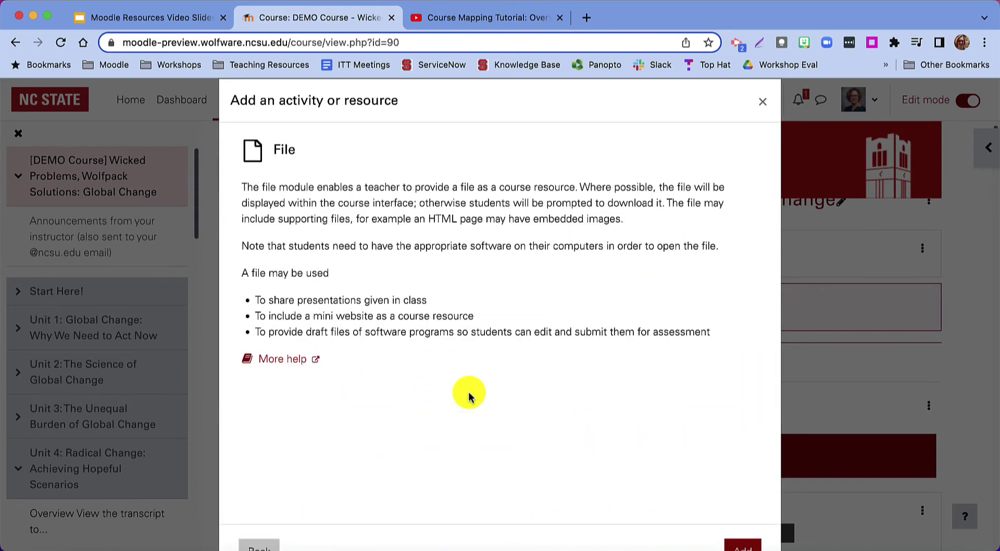
scroll(468, 398, "down", 2)
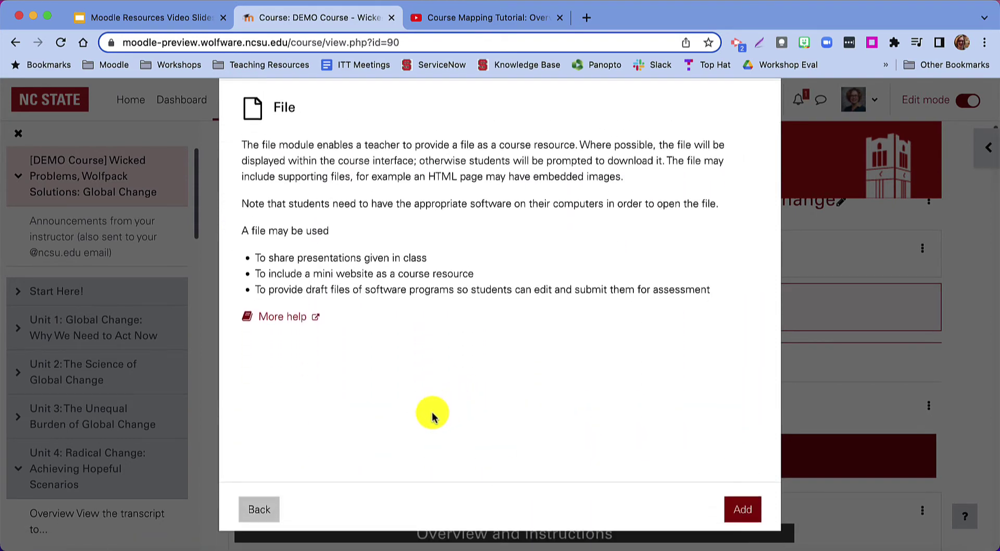
left_click(264, 509)
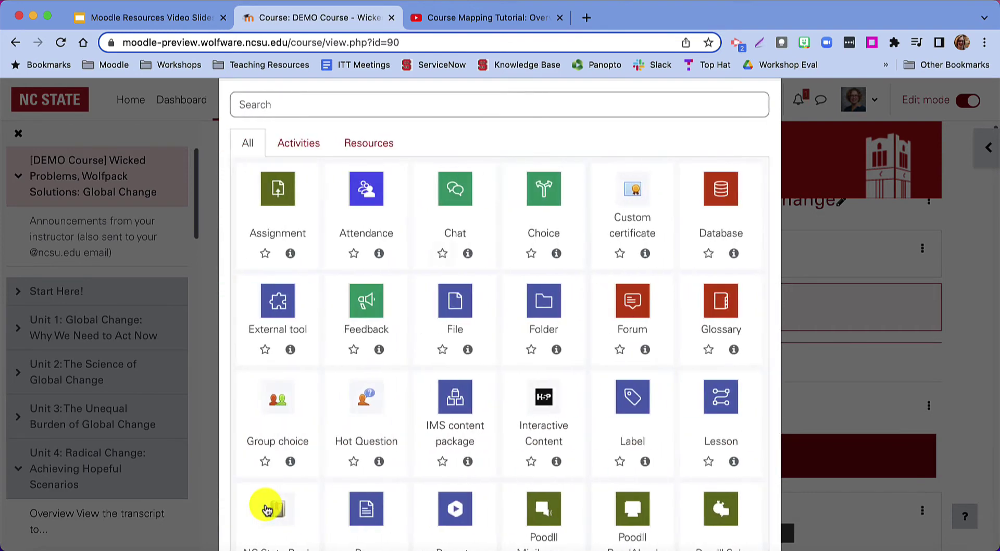
scroll(417, 385, "up", 2)
Open Course Description, Structure, and Requirements from the Start Here section.
left_click(762, 124)
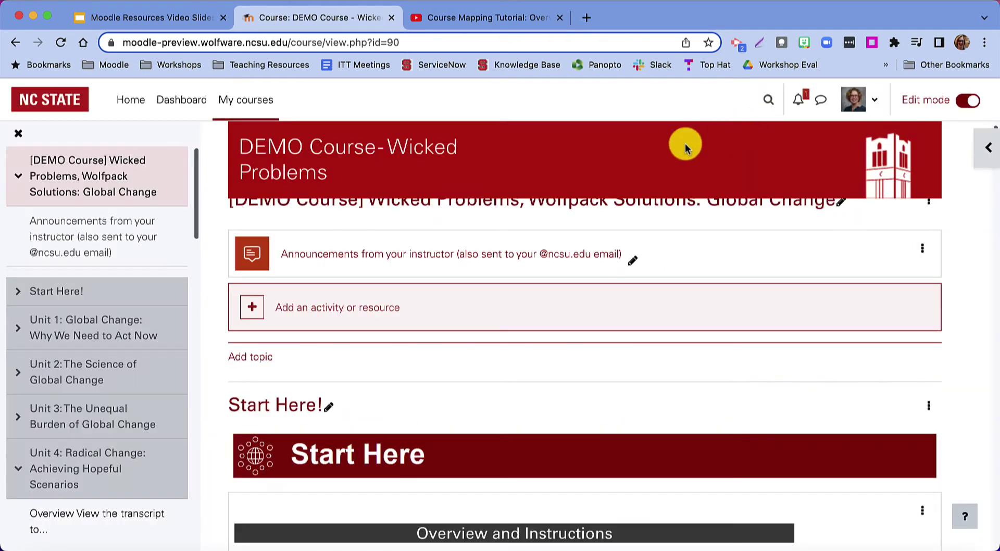
scroll(317, 362, "down", 5)
left_click(317, 361)
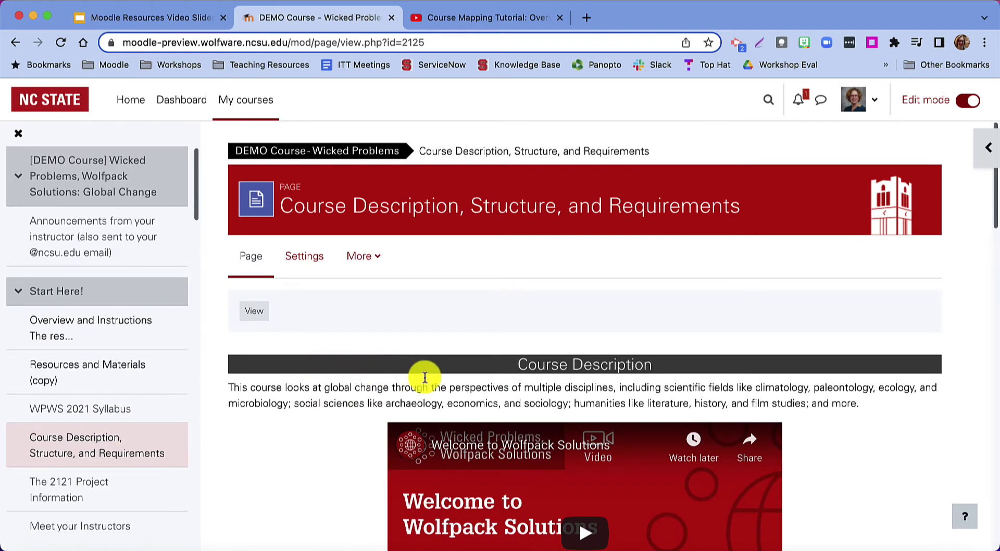
Scroll through the page and play the Welcome to Wolfpack Solutions video.
scroll(425, 380, "down", 2)
scroll(344, 406, "down", 3)
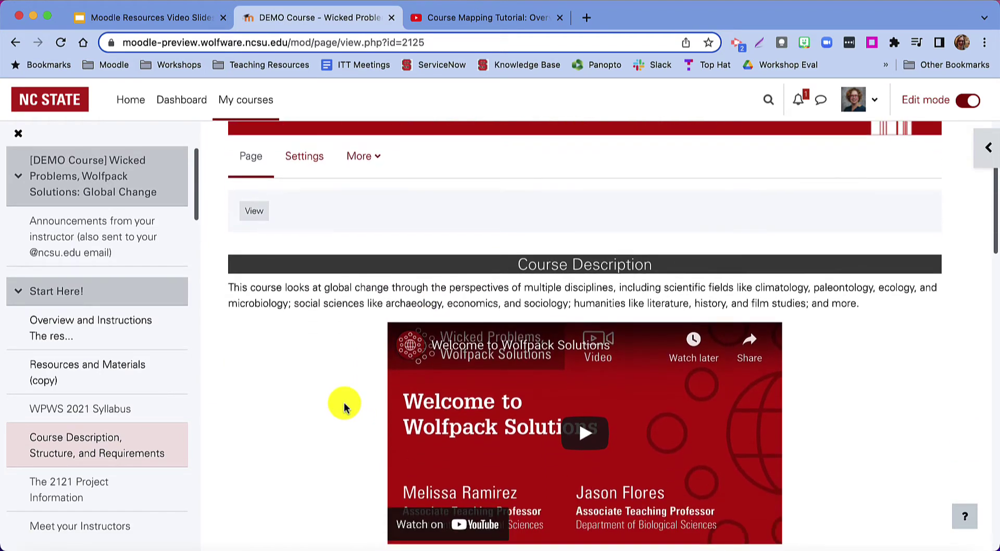
scroll(344, 407, "down", 5)
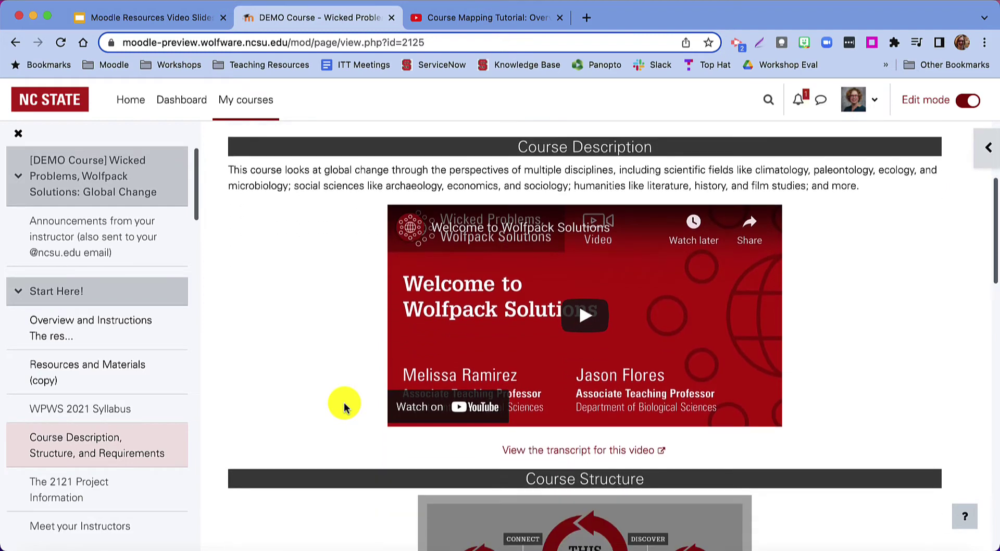
scroll(344, 406, "down", 3)
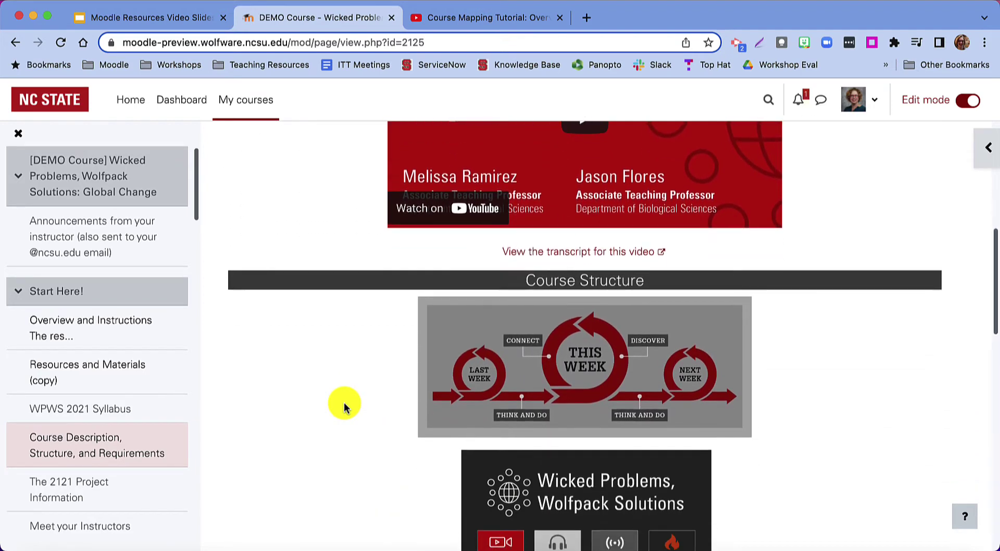
scroll(344, 406, "down", 6)
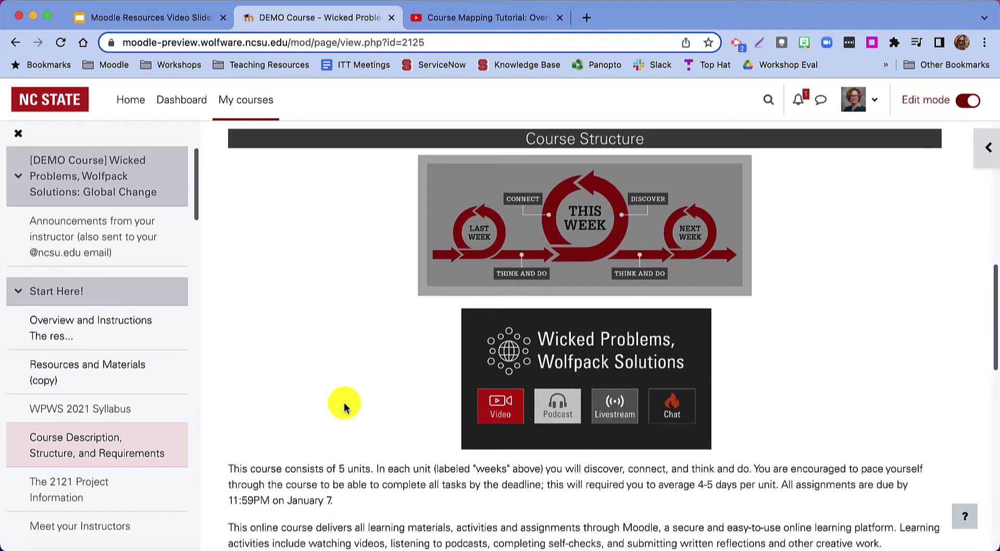
scroll(344, 406, "down", 2)
scroll(343, 407, "up", 8)
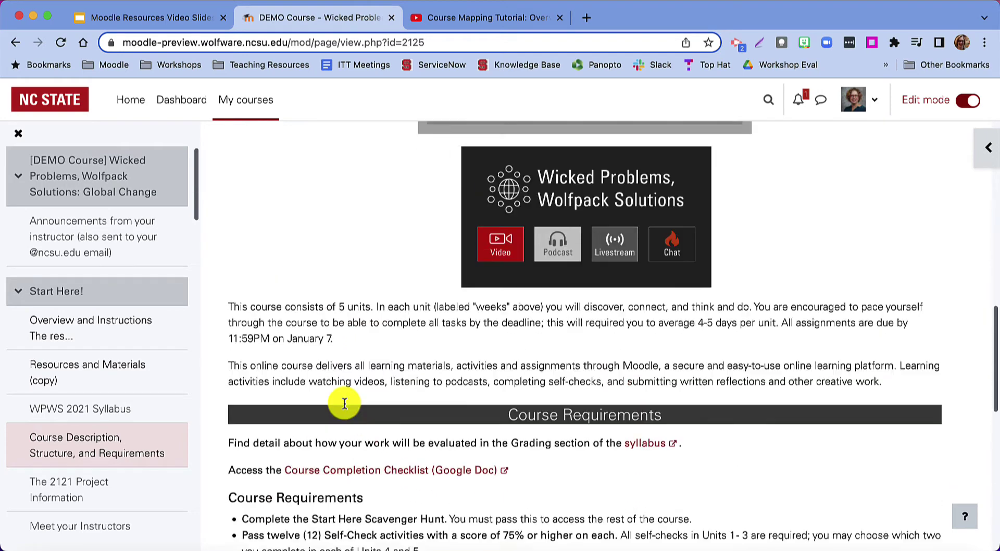
scroll(344, 406, "up", 8)
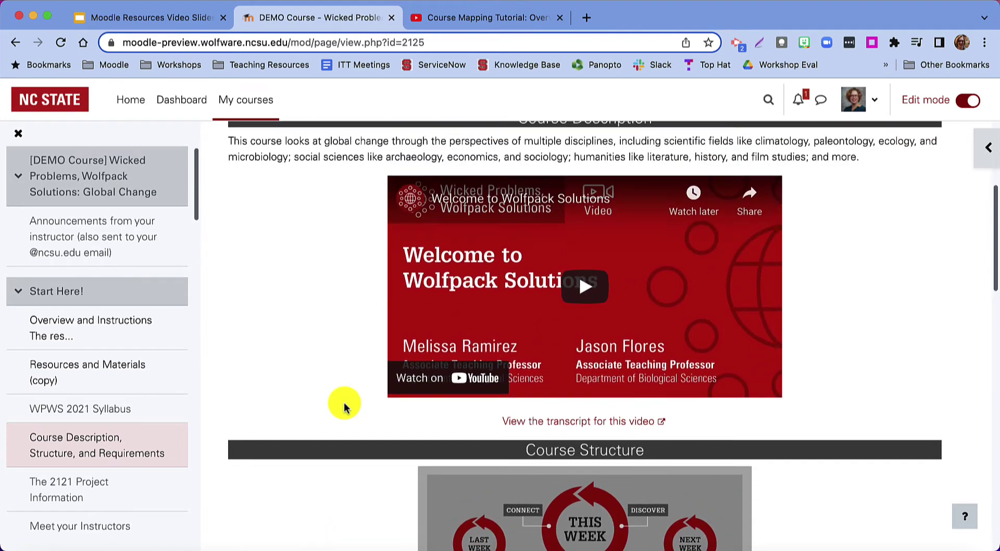
left_click(577, 409)
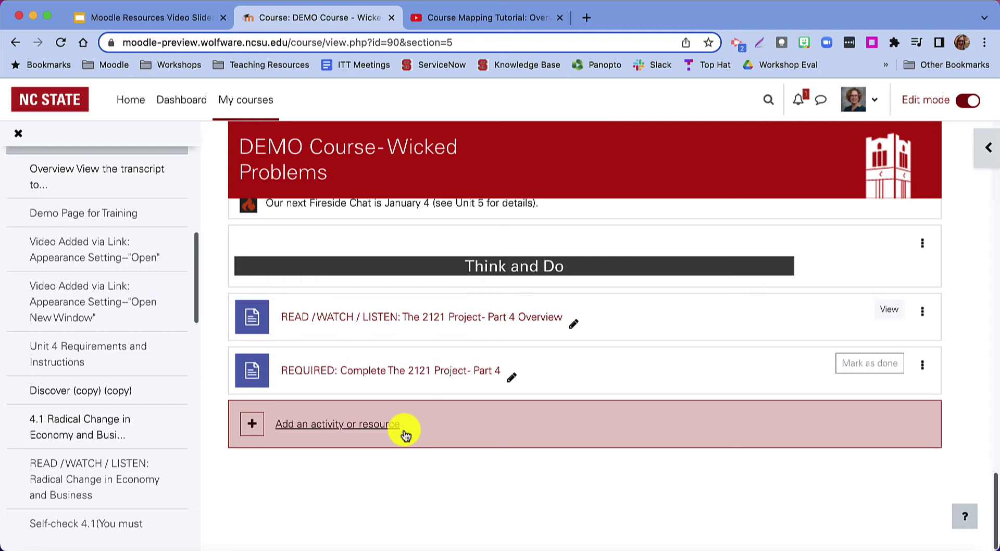
From Unit 4's activity chooser, pick the Page resource.
left_click(329, 426)
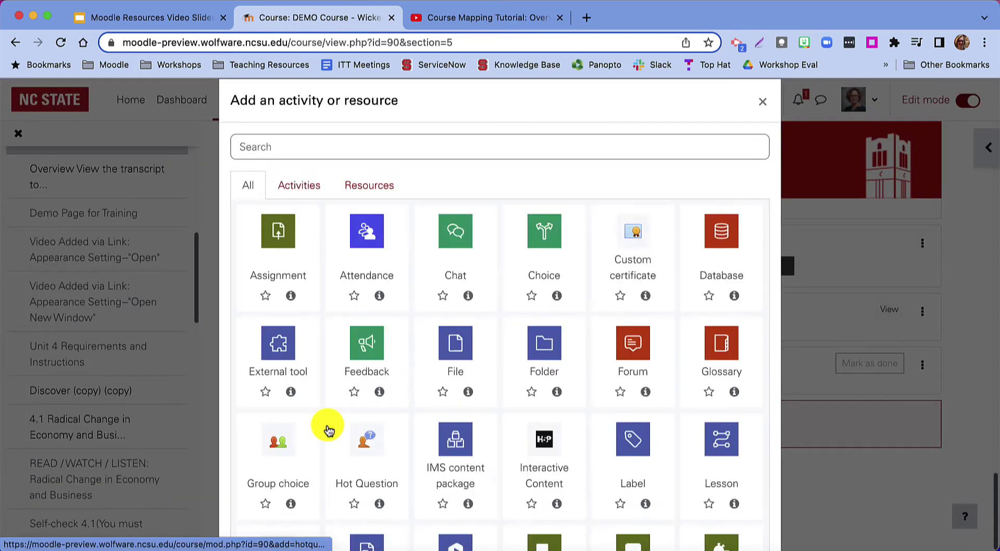
scroll(437, 388, "down", 2)
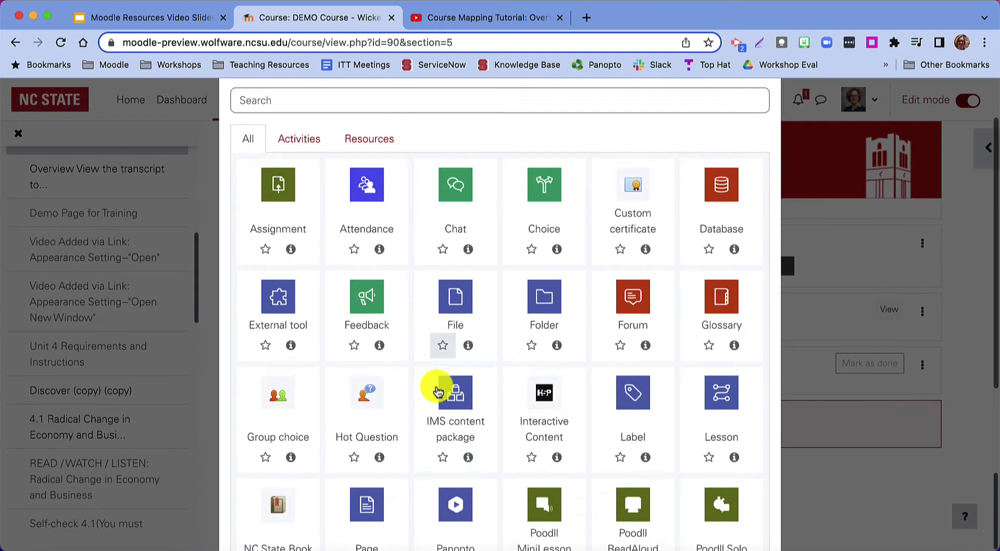
scroll(437, 392, "down", 1)
left_click(369, 396)
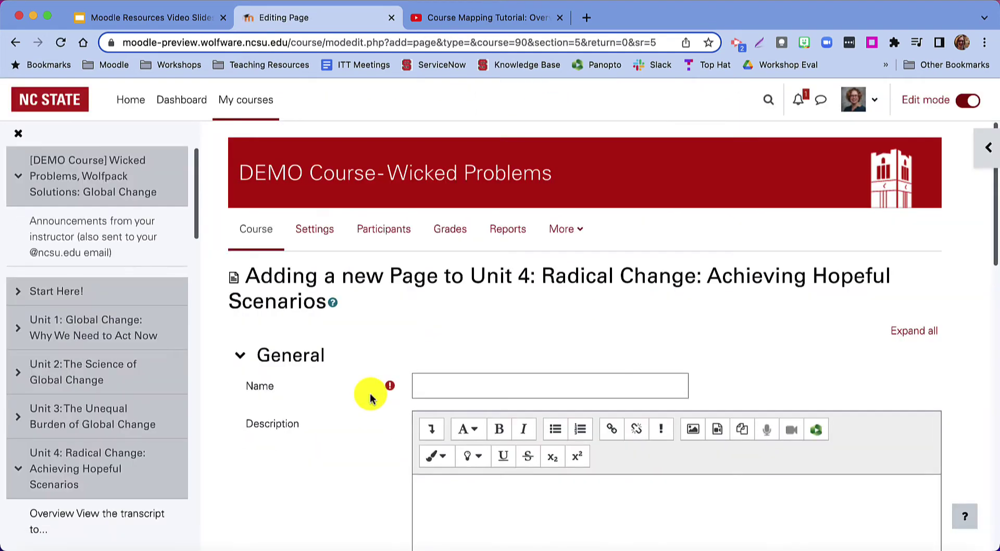
Enter 'Name of resource' as the new page's name.
left_click(436, 387)
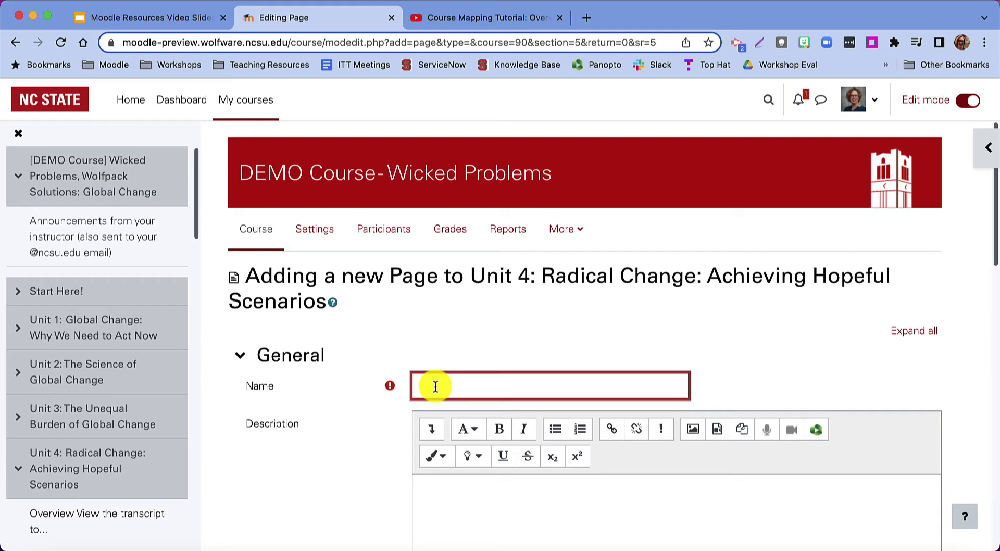
type("Name of resource")
scroll(485, 434, "down", 3)
Write a description about directions for using the page and show it on the course page.
left_click(486, 436)
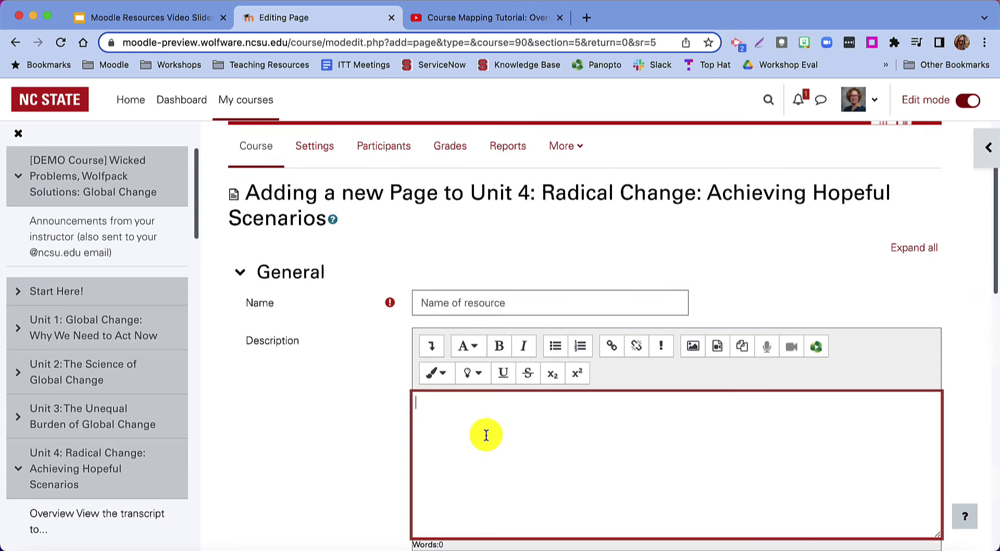
scroll(487, 435, "down", 2)
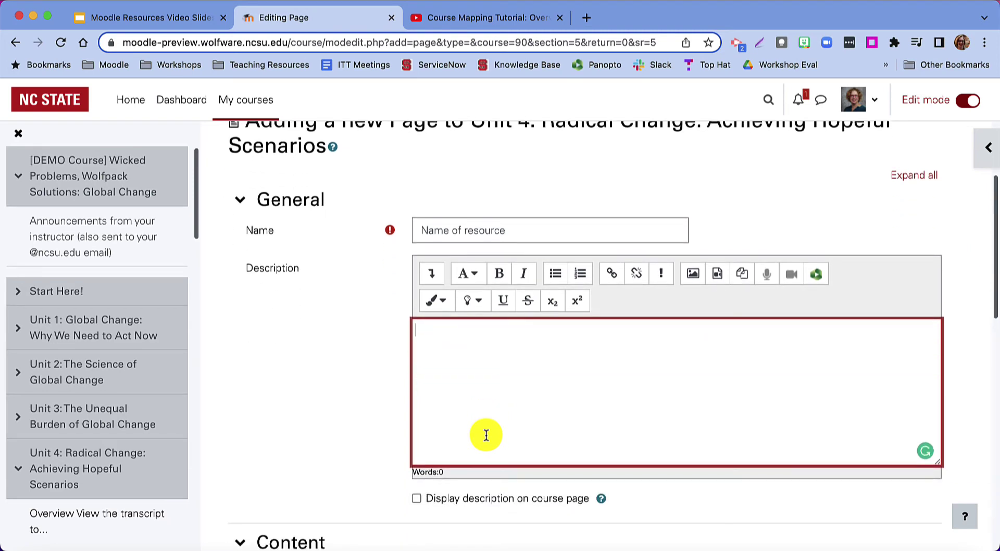
scroll(486, 435, "down", 2)
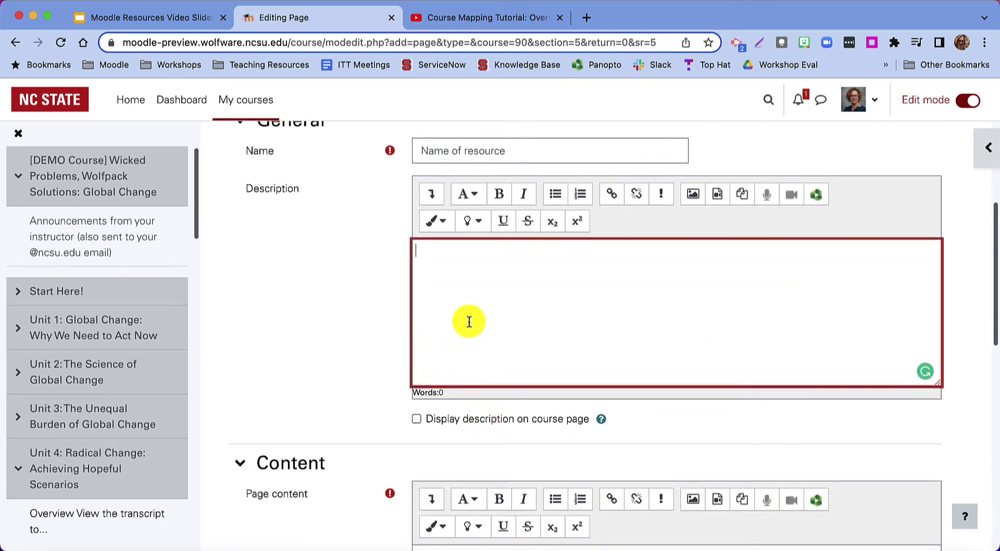
type("Description")
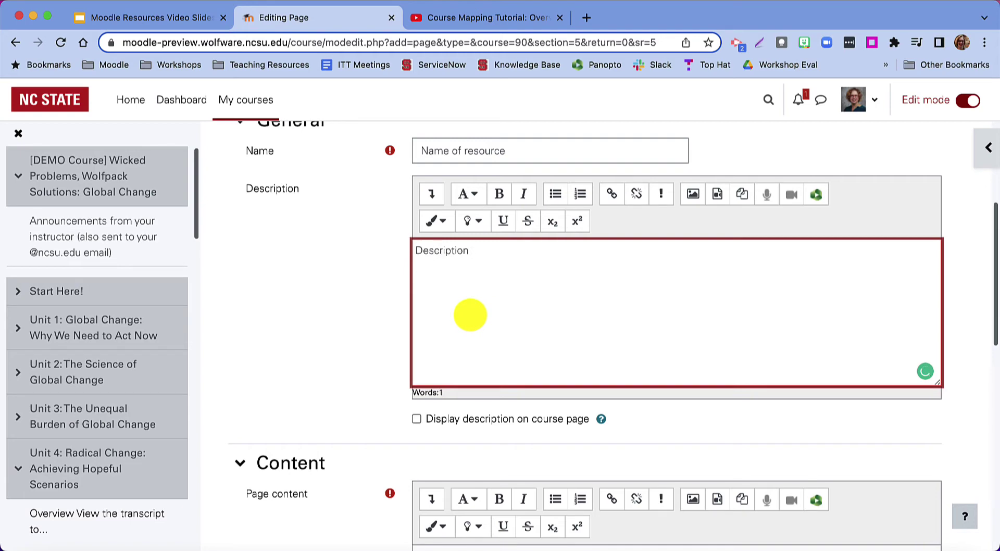
scroll(471, 315, "down", 1)
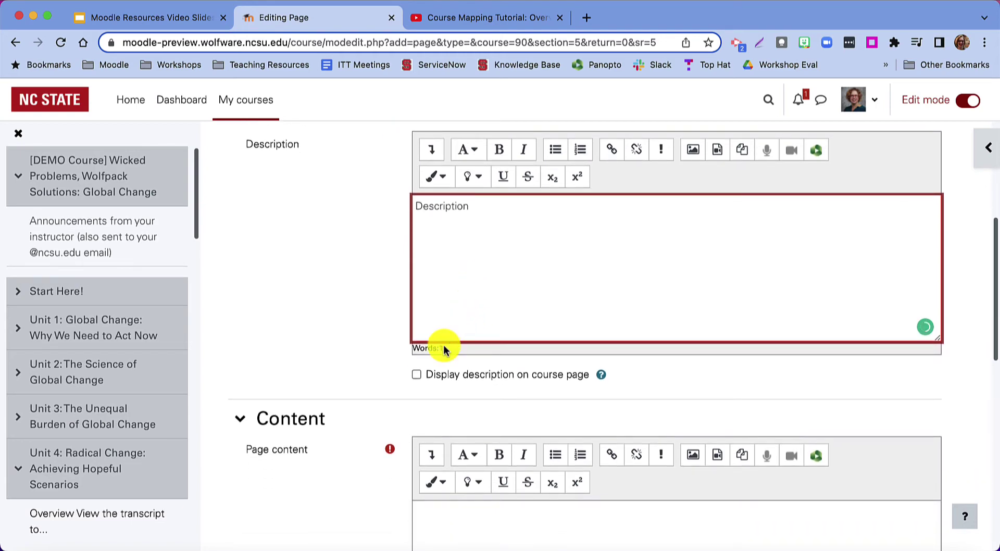
left_click(417, 375)
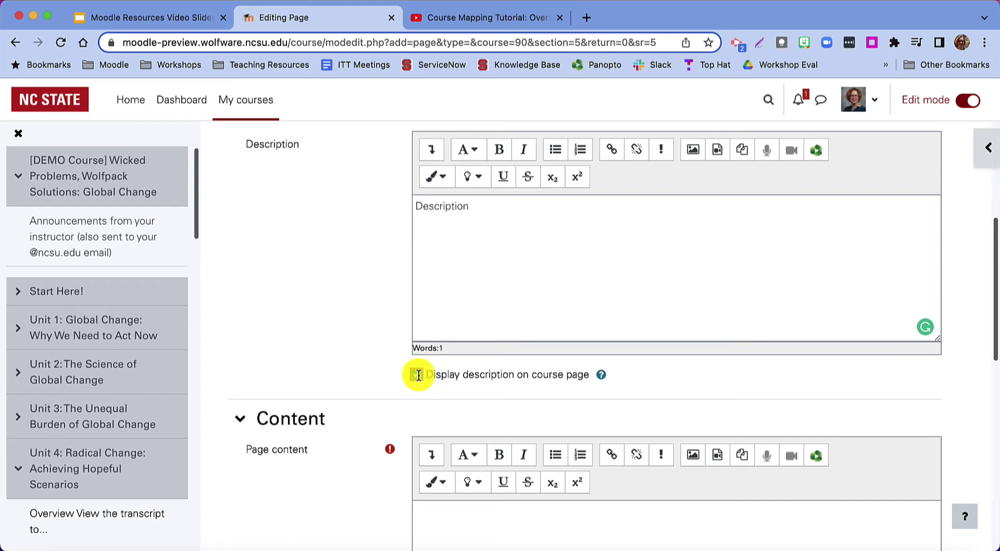
left_click(512, 212)
type("- maybe this is directions for how to use the page or resrouces")
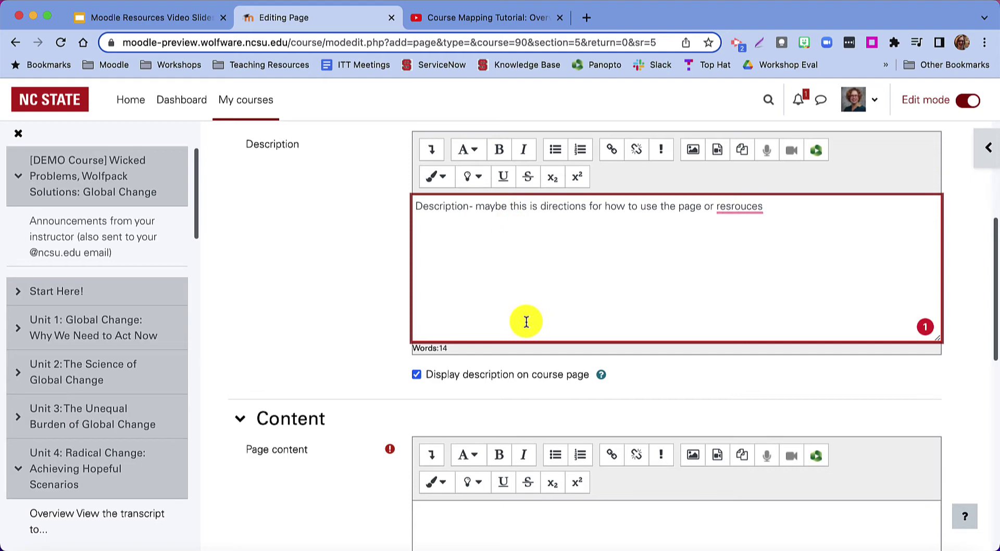
scroll(526, 321, "down", 5)
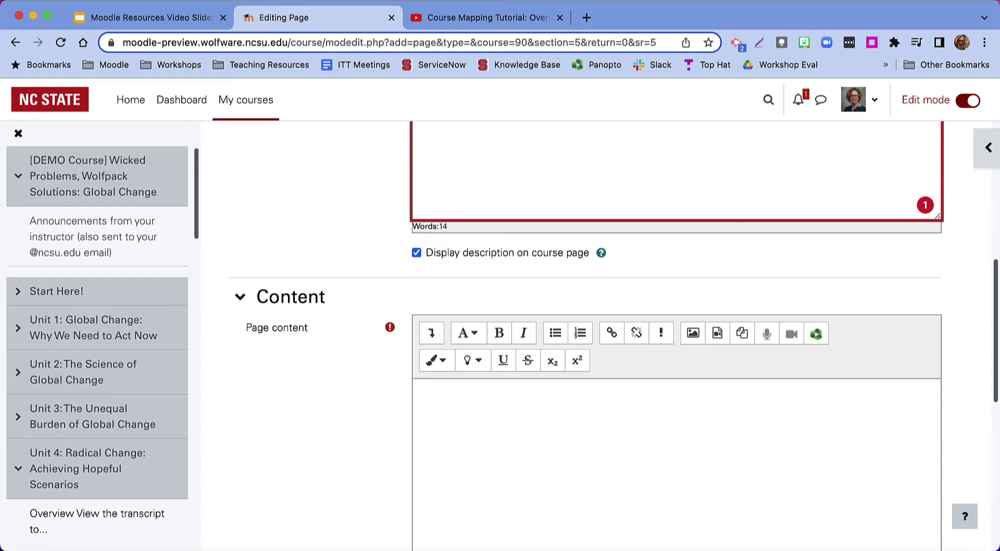
Type the content lines 'This is my content', the copy-and-paste note, 'Like videos' and 'Or images'.
scroll(487, 435, "down", 3)
left_click(487, 436)
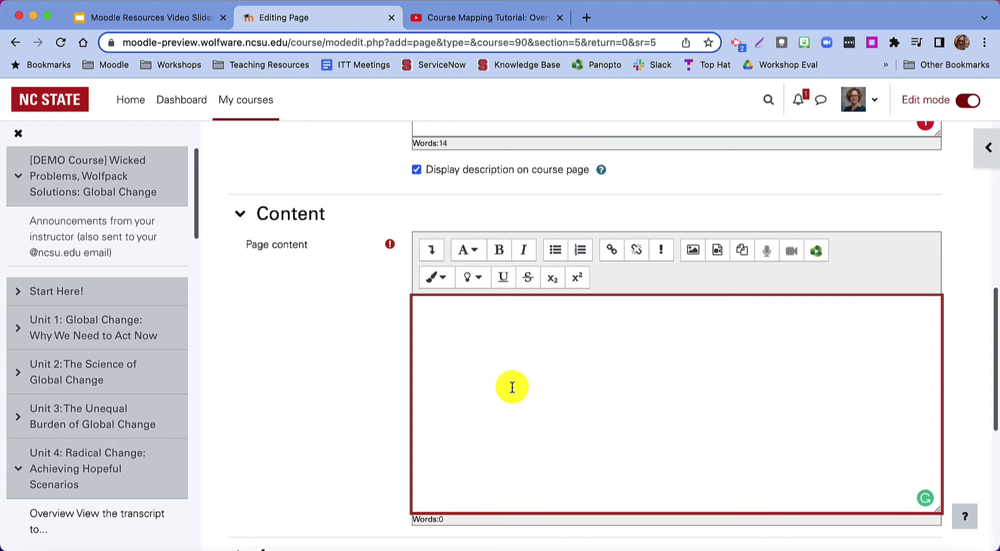
type("This is my")
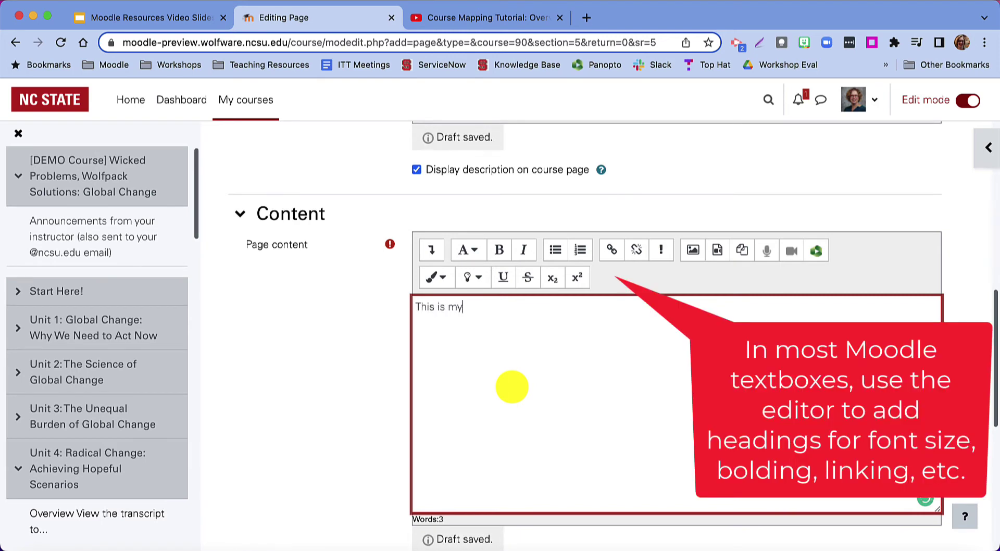
type(" content")
key("Return")
type("I can type/copy and paste or add different content types")
key("Return")
type("Like videos")
key("Return")
type("Or images")
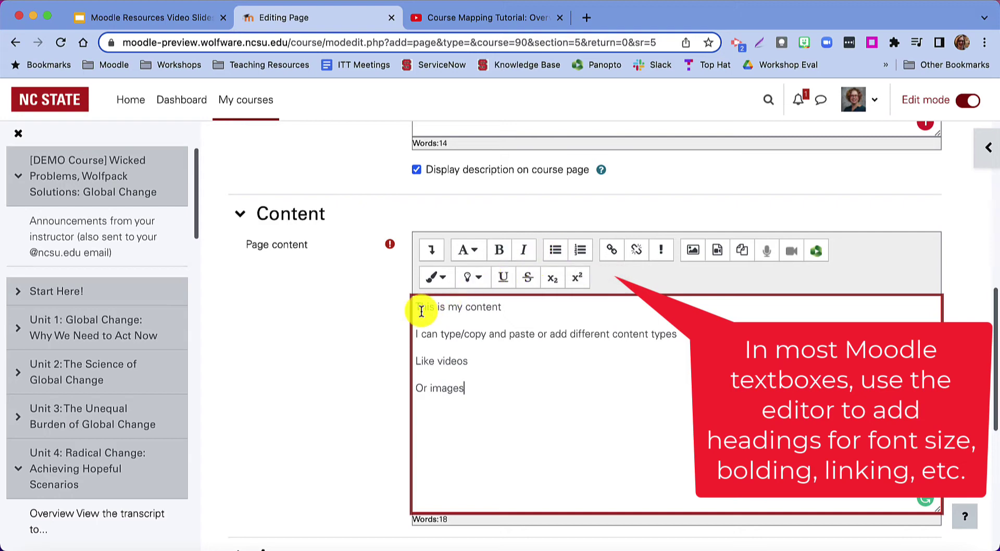
Make 'This is my content' a large heading and bold part of the second line.
left_click_drag(422, 312, 511, 312)
left_click(471, 252)
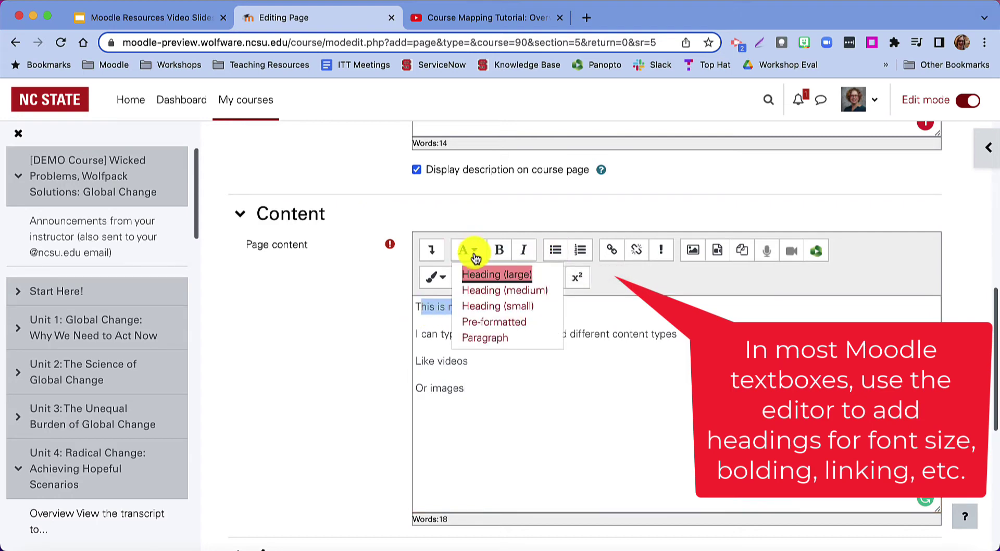
left_click(492, 308)
left_click_drag(514, 329, 590, 329)
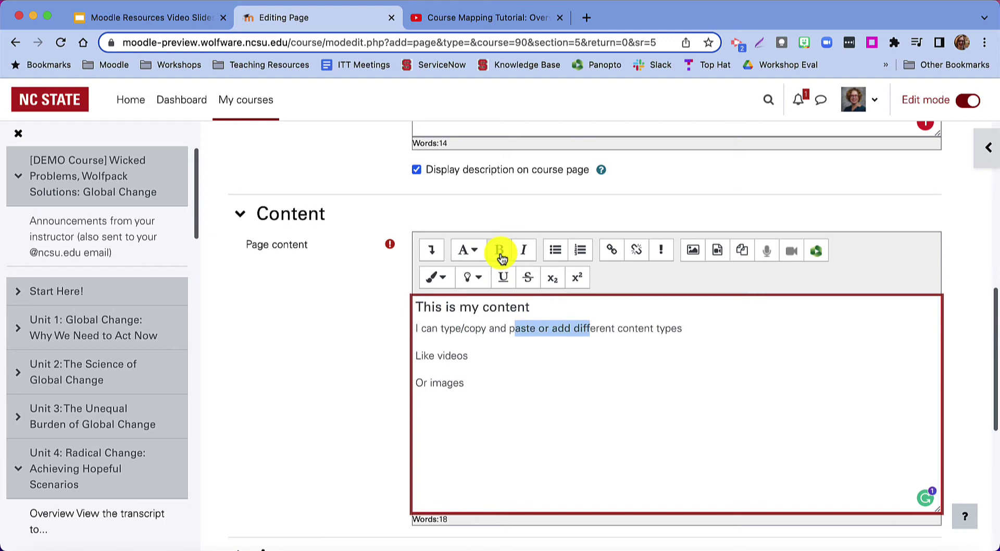
left_click(501, 255)
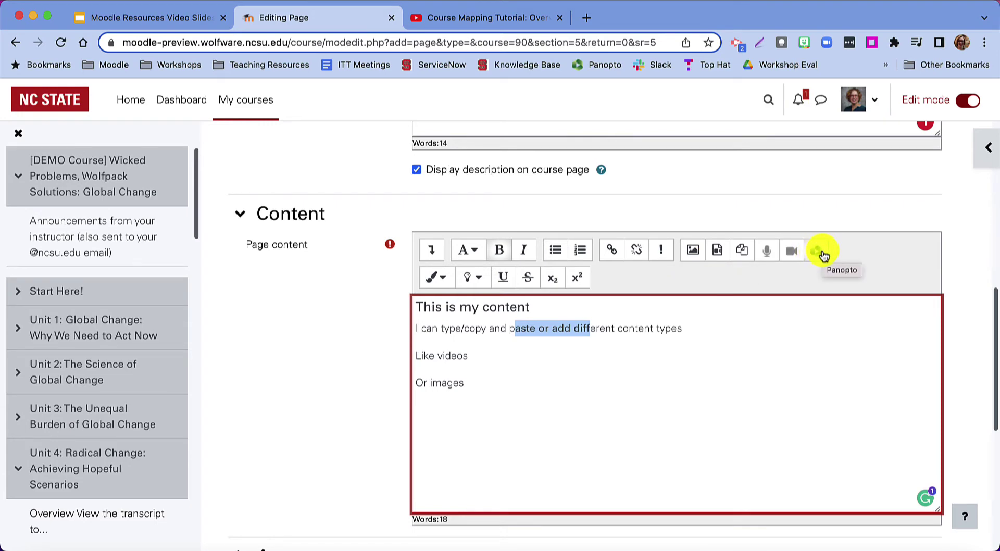
Open and close the Record audio dialog without recording, then scroll down the form.
left_click(768, 252)
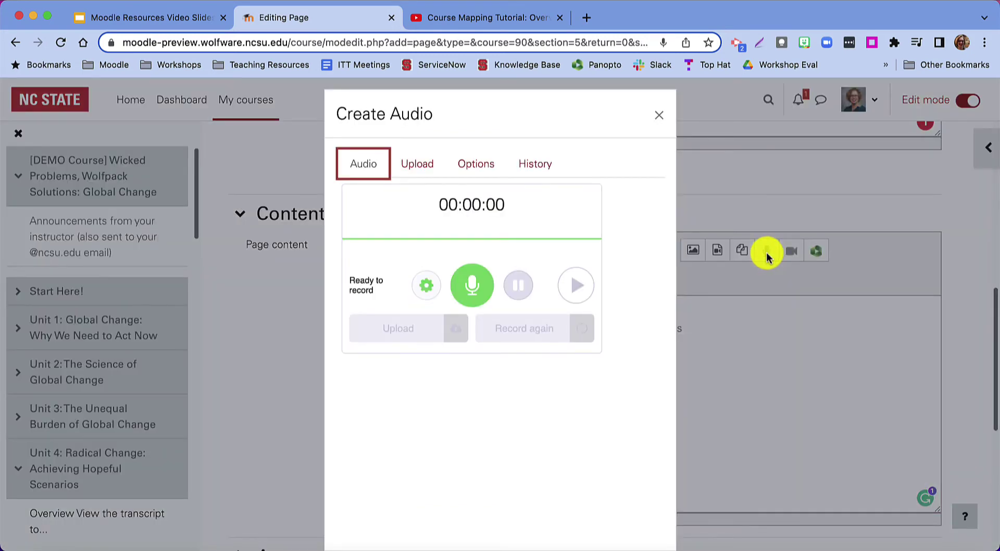
left_click(659, 117)
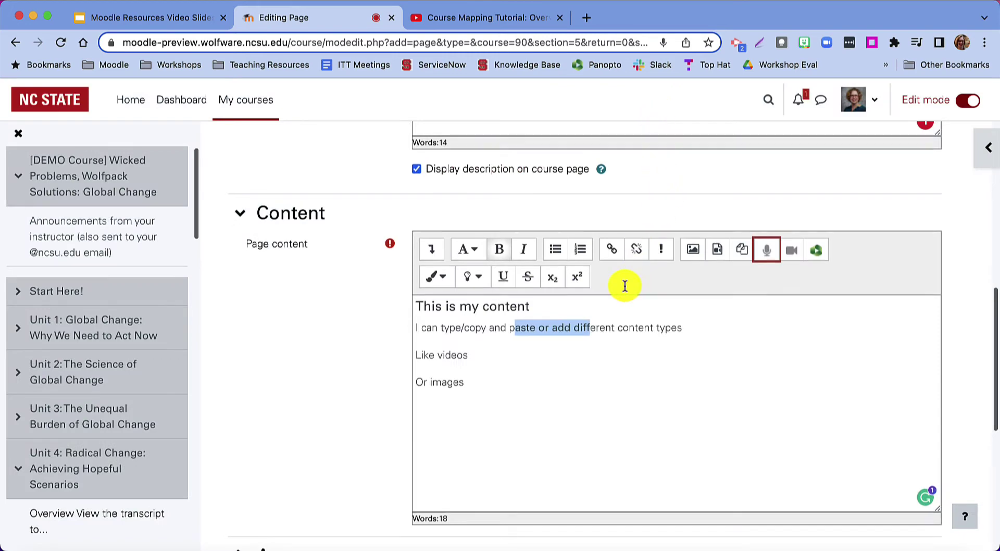
scroll(626, 284, "down", 3)
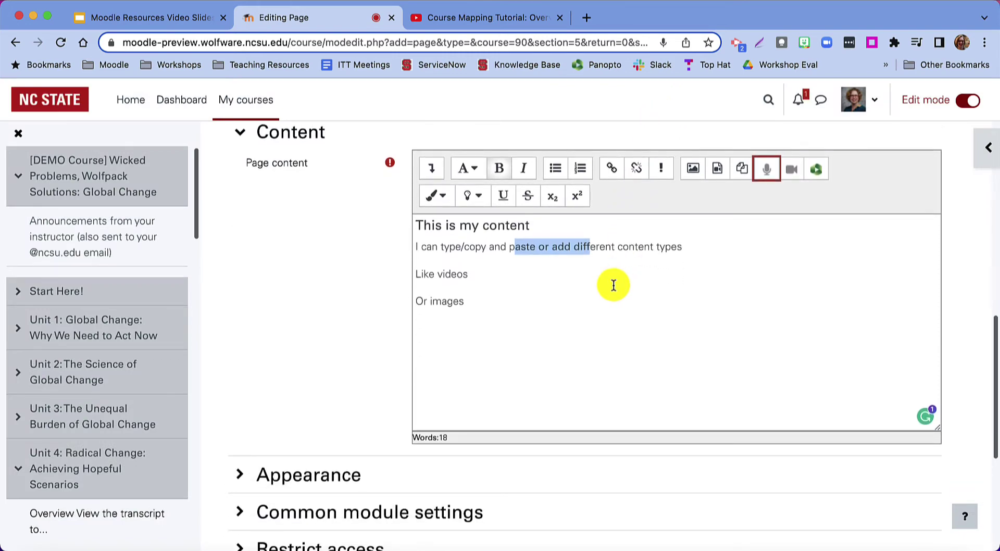
scroll(610, 284, "down", 2)
scroll(608, 285, "down", 5)
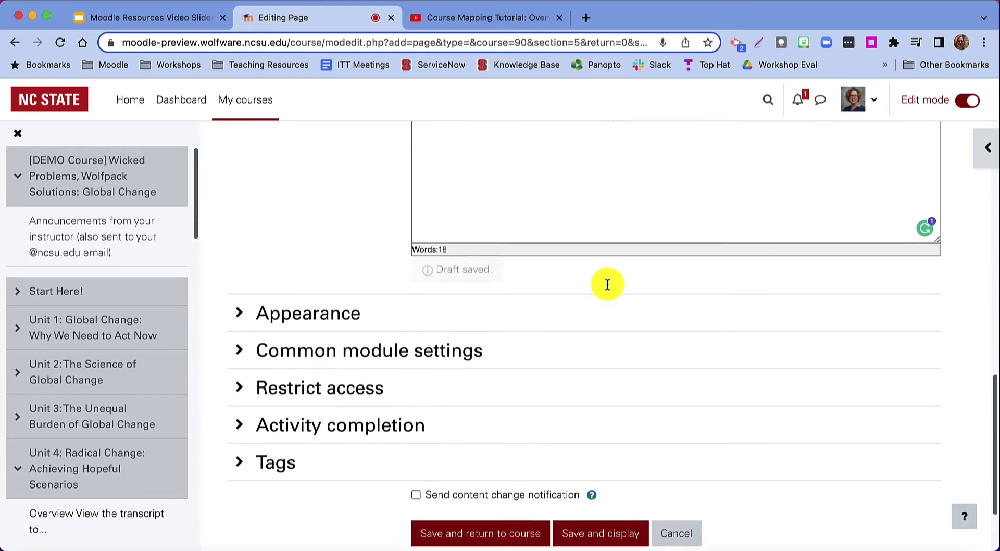
scroll(608, 288, "down", 2)
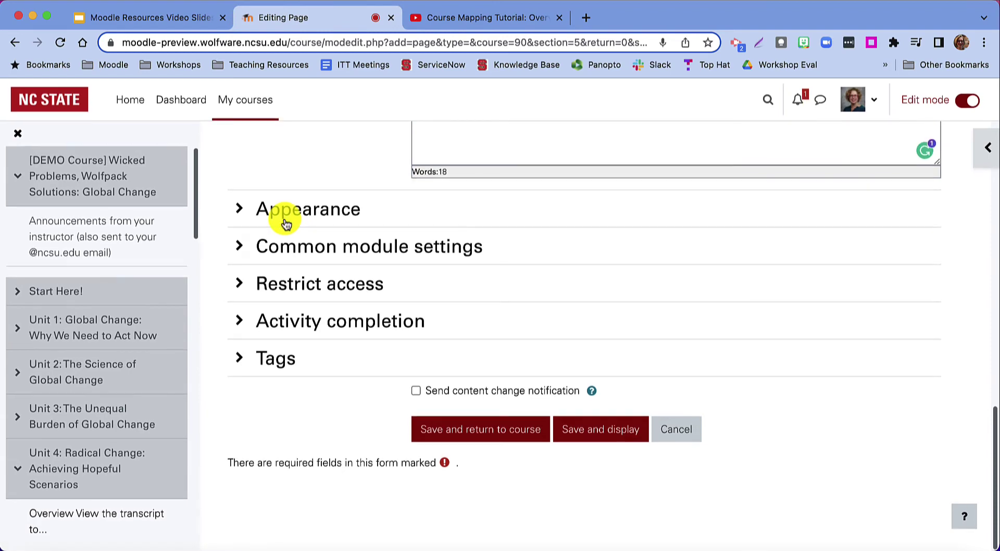
Peek at Appearance, expand Common module settings, and read the Availability help.
left_click(240, 211)
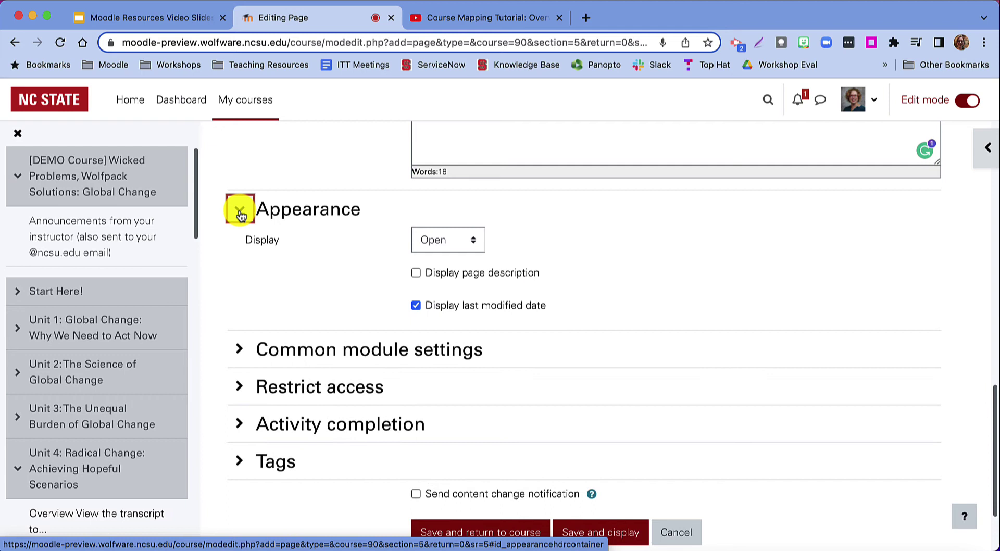
left_click(239, 210)
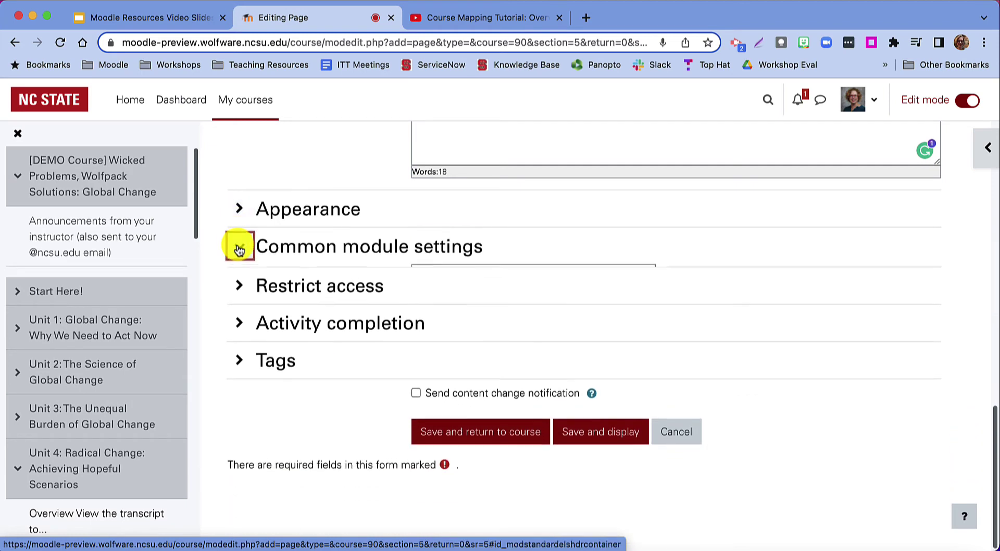
left_click(239, 247)
scroll(324, 260, "down", 3)
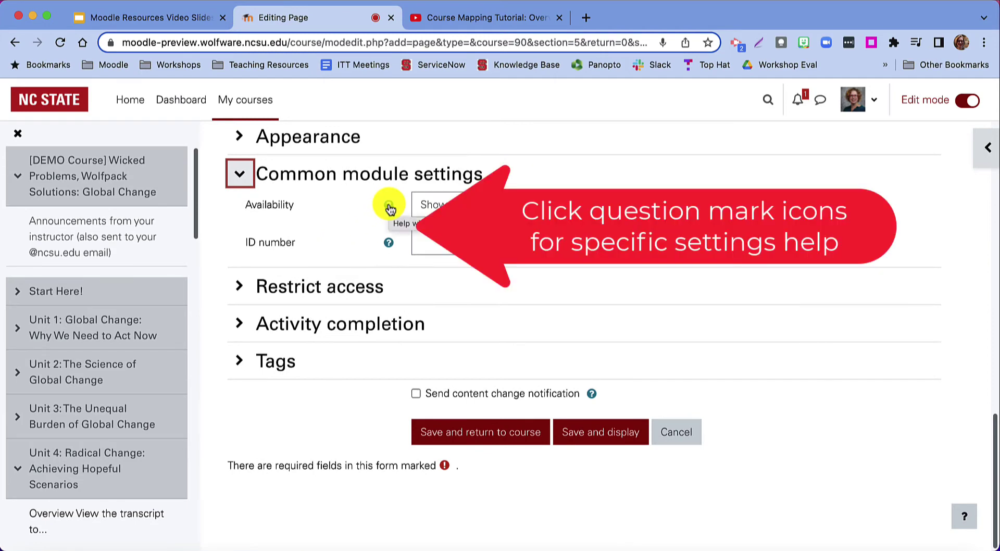
left_click(389, 207)
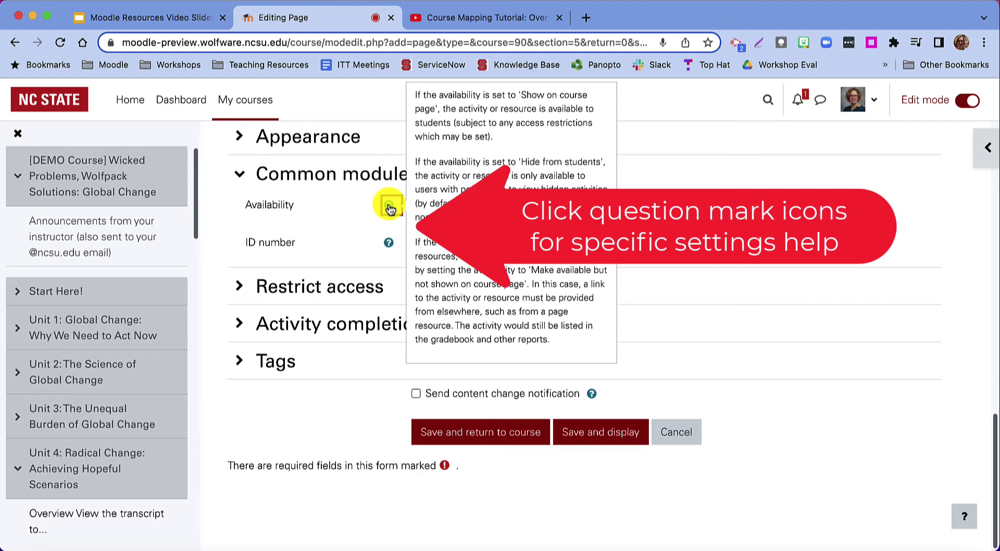
scroll(392, 205, "down", 1)
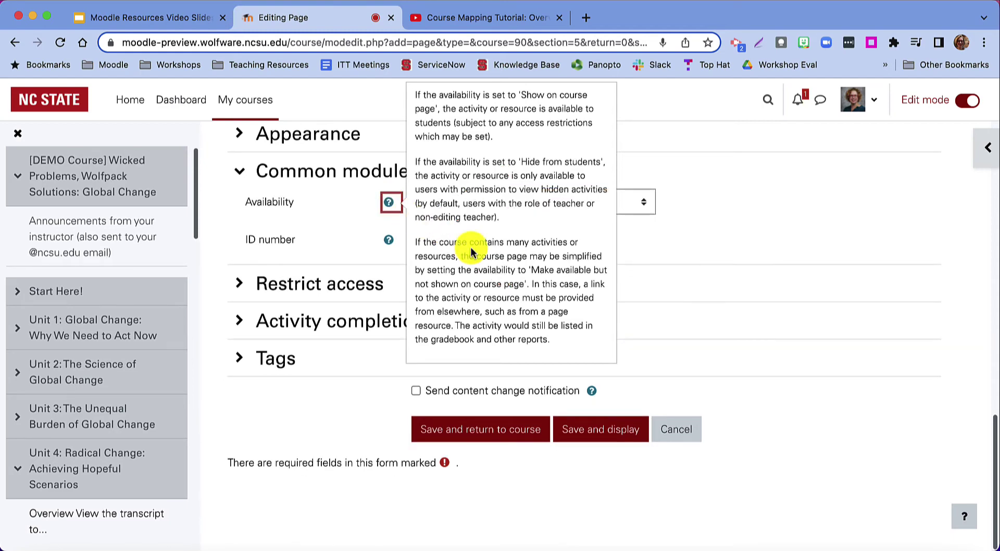
left_click(966, 517)
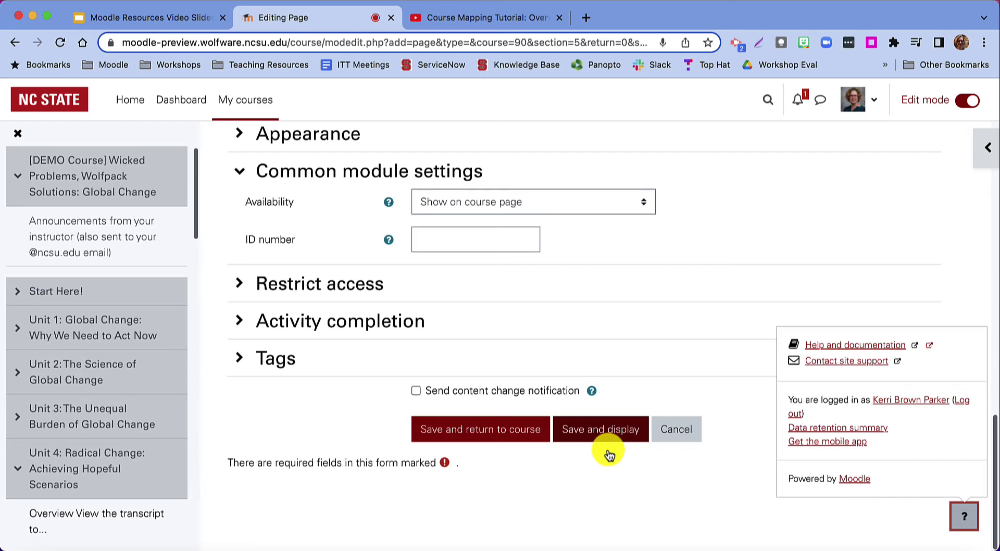
Save the page, open Demo Page for Training from the course, then return to Unit 4.
left_click(462, 431)
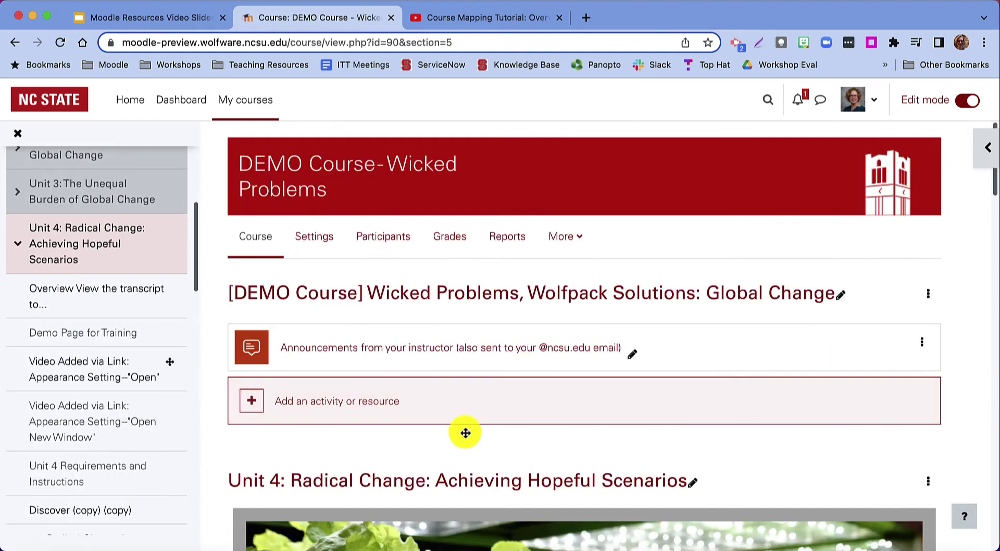
scroll(127, 252, "down", 2)
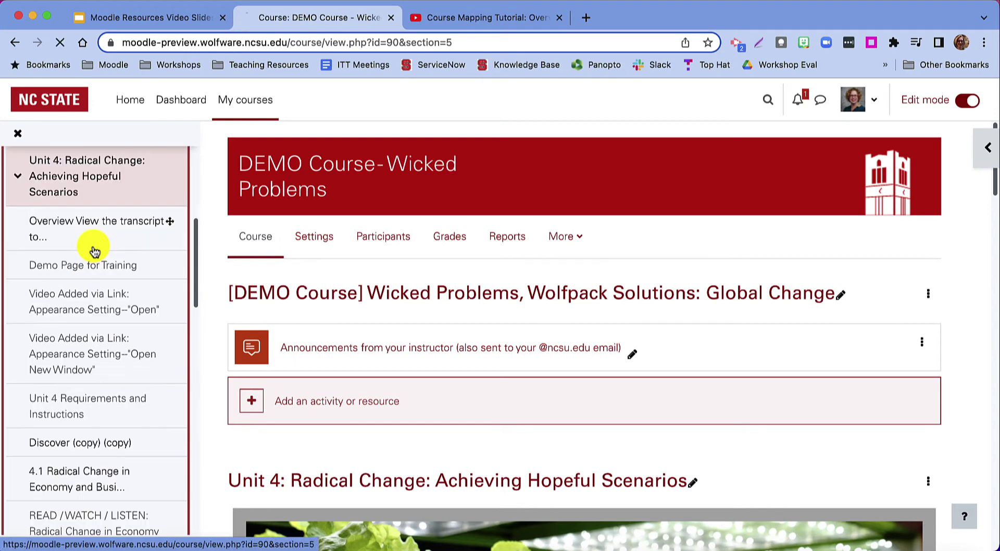
scroll(419, 365, "down", 10)
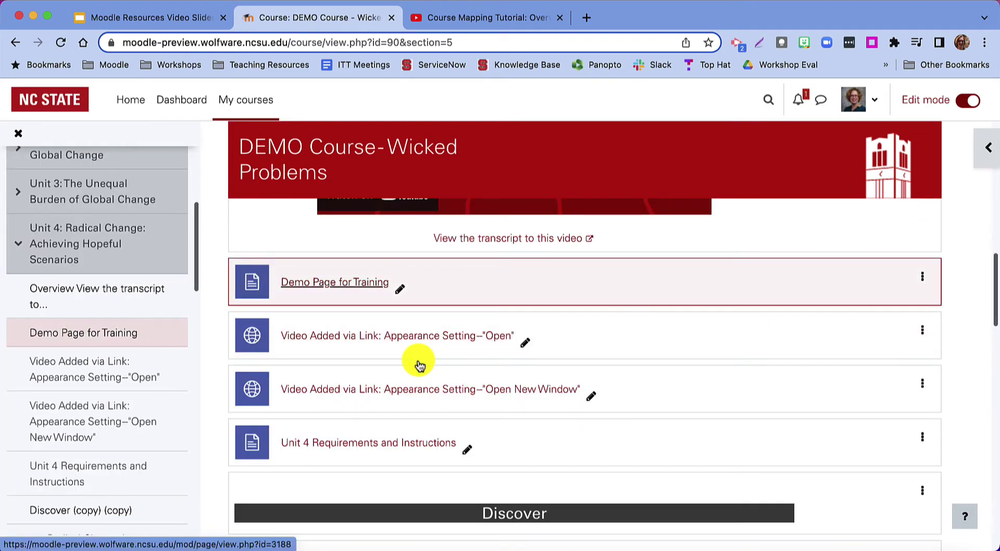
left_click(326, 285)
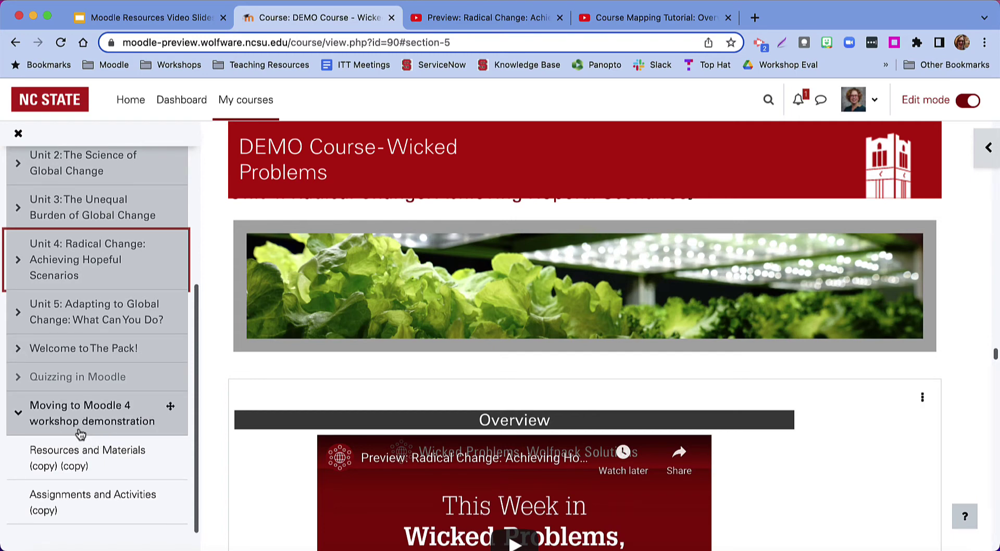
left_click(71, 259)
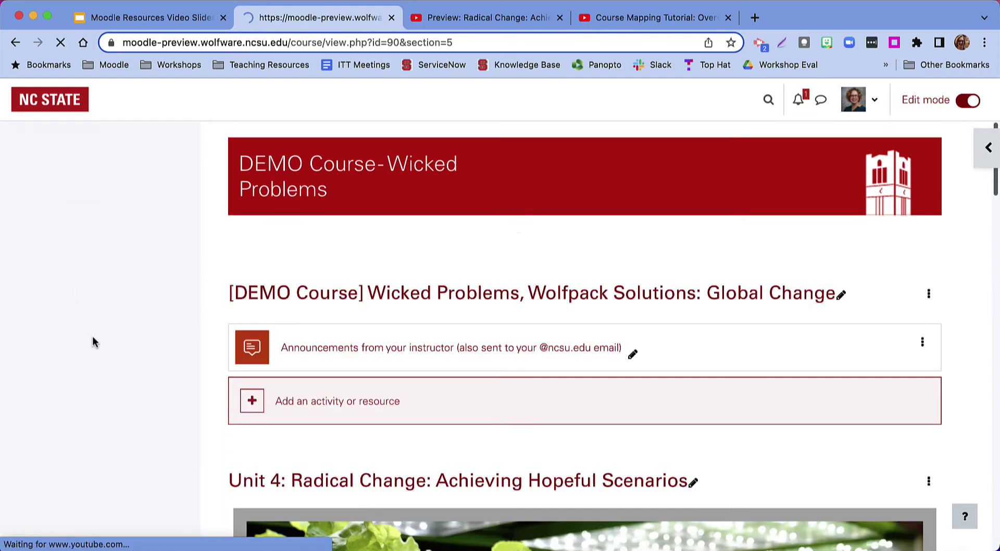
Locate Demo Page Resource for Training and drag it up into Unit 4's 4.2 section.
scroll(95, 347, "down", 10)
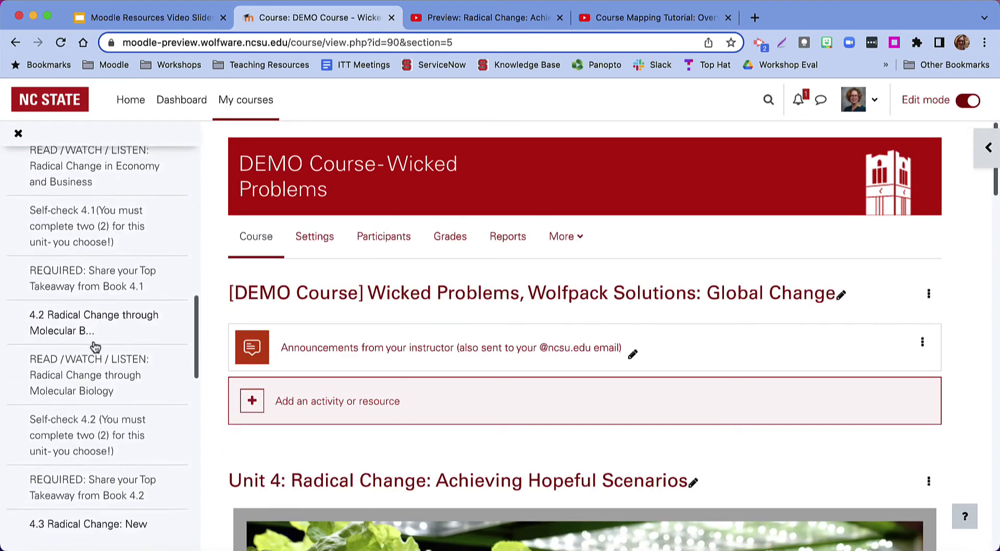
scroll(94, 364, "down", 10)
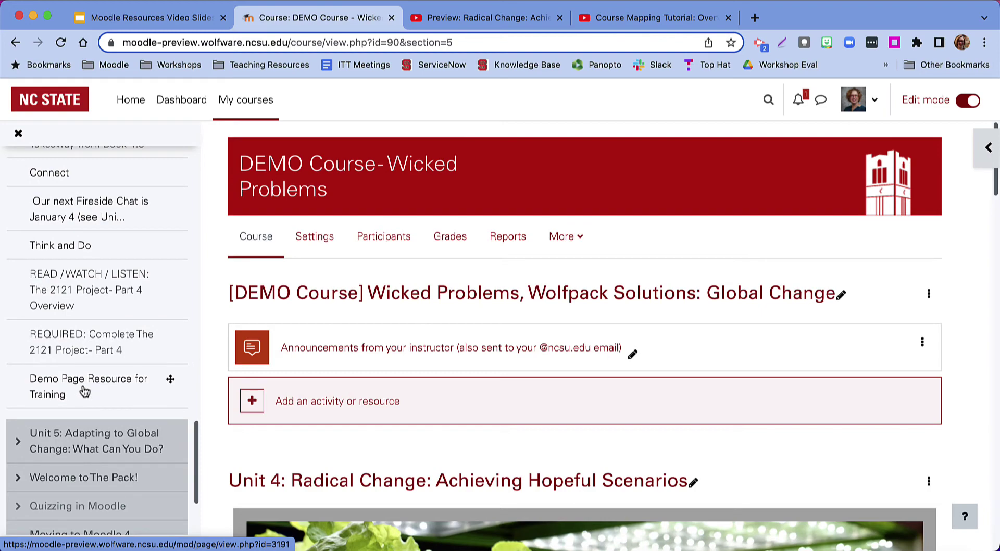
scroll(446, 402, "down", 10)
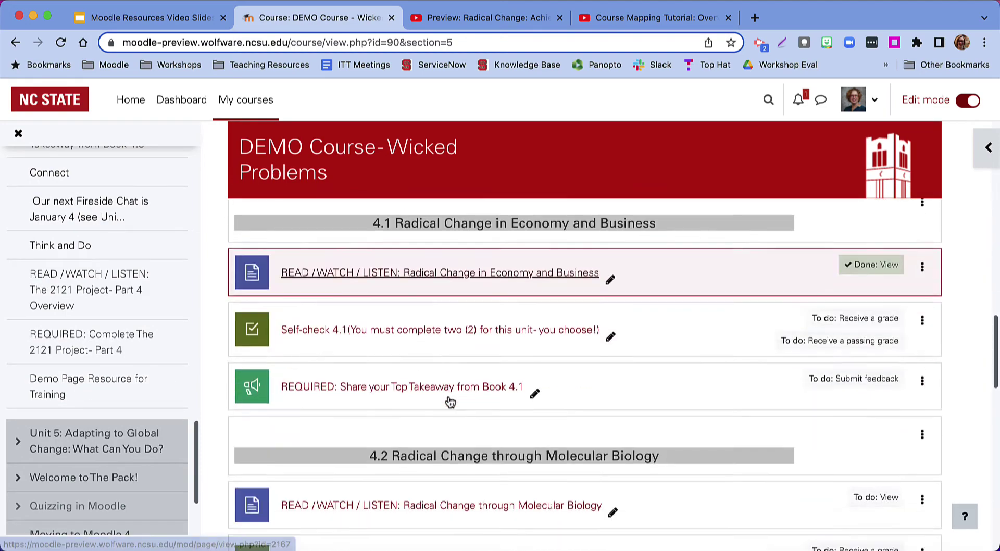
scroll(450, 401, "down", 15)
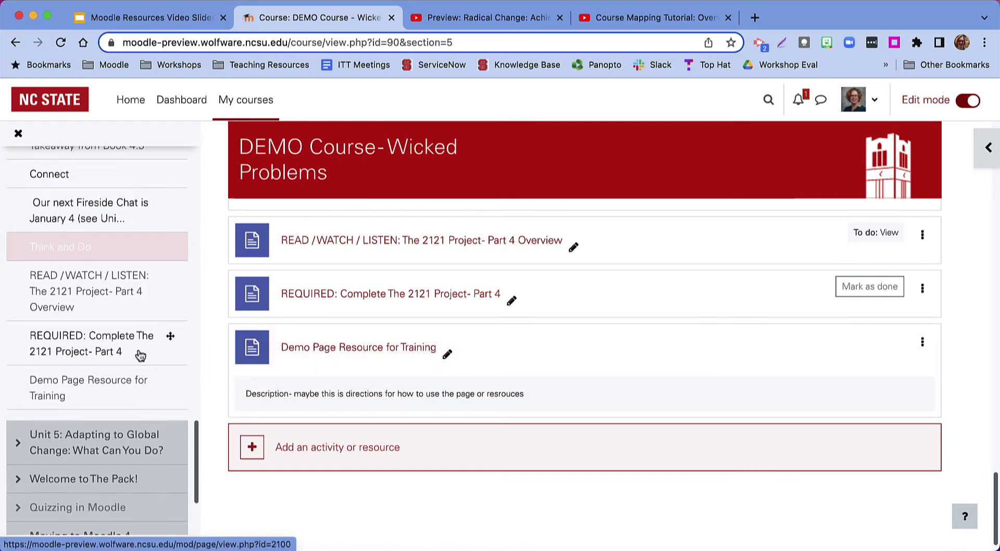
scroll(140, 365, "up", 2)
left_click_drag(113, 441, 103, 300)
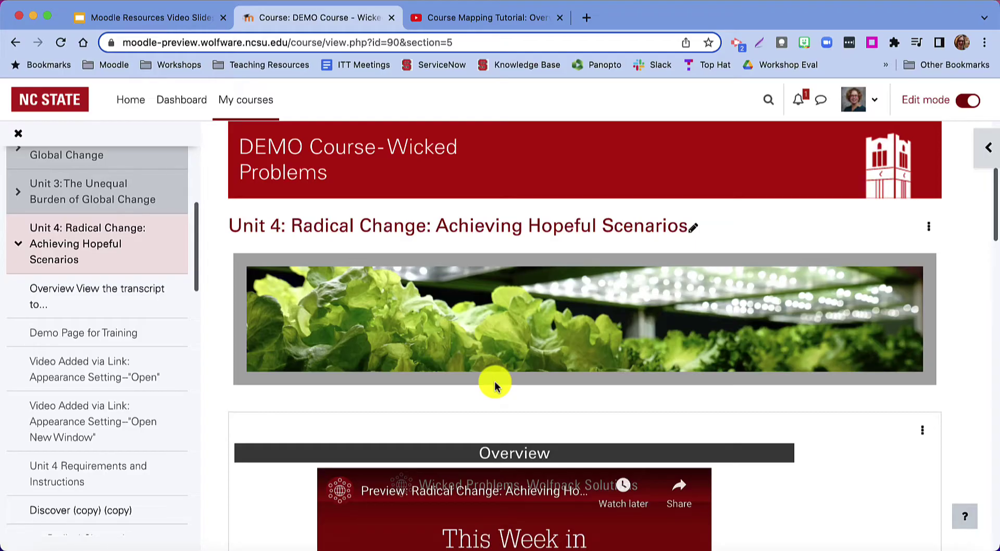
Start a File resource in Unit 4 from the Resources tab and name it 'title the file'.
scroll(493, 383, "down", 10)
scroll(495, 383, "down", 15)
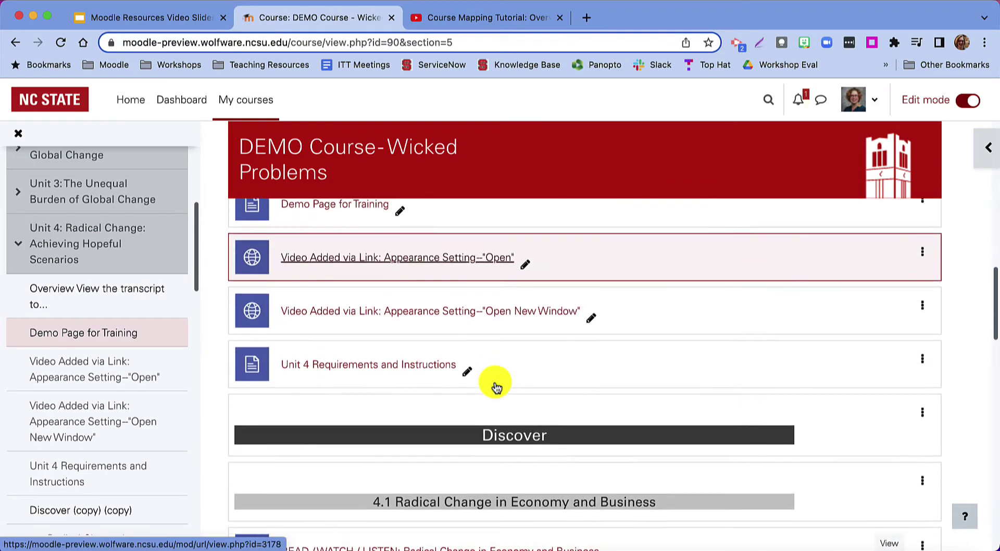
scroll(495, 382, "down", 10)
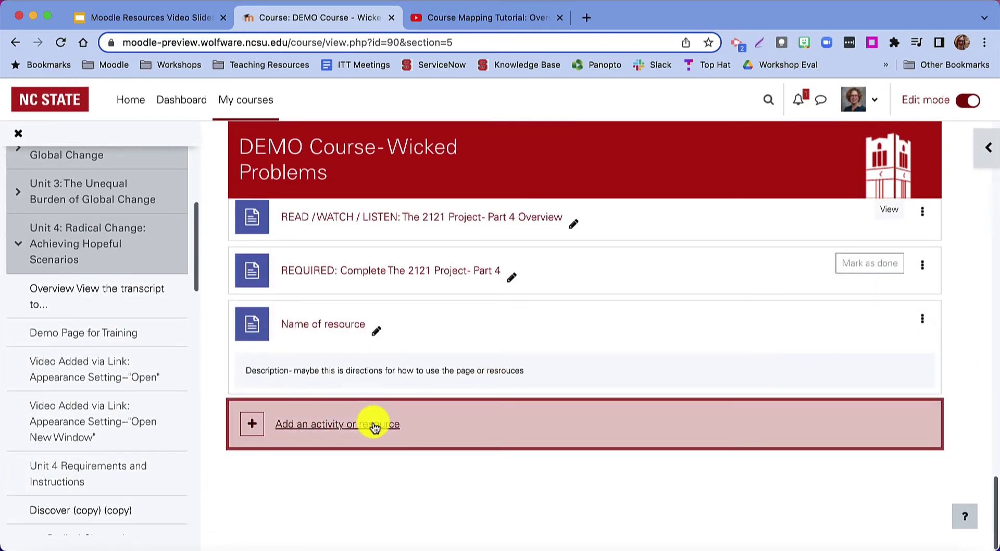
left_click(375, 425)
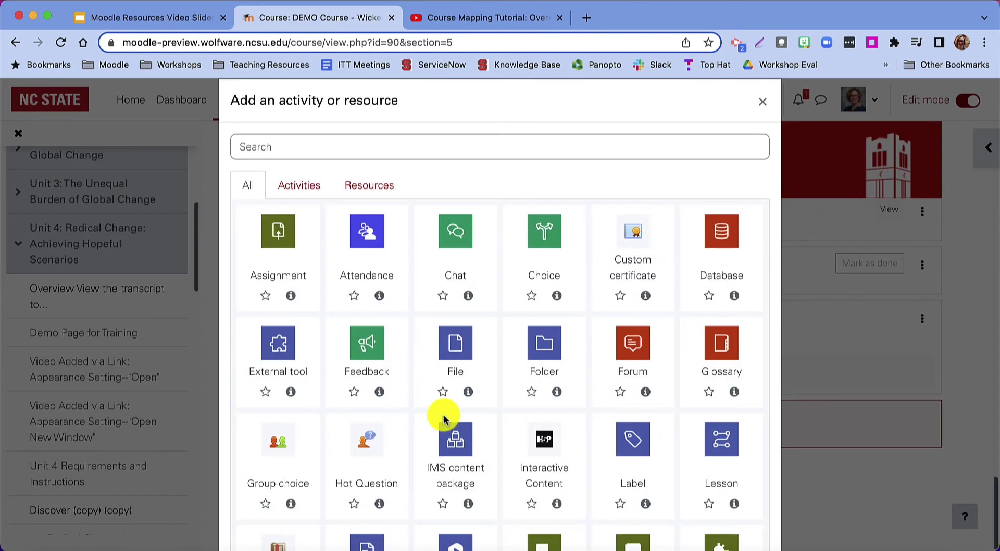
left_click(365, 189)
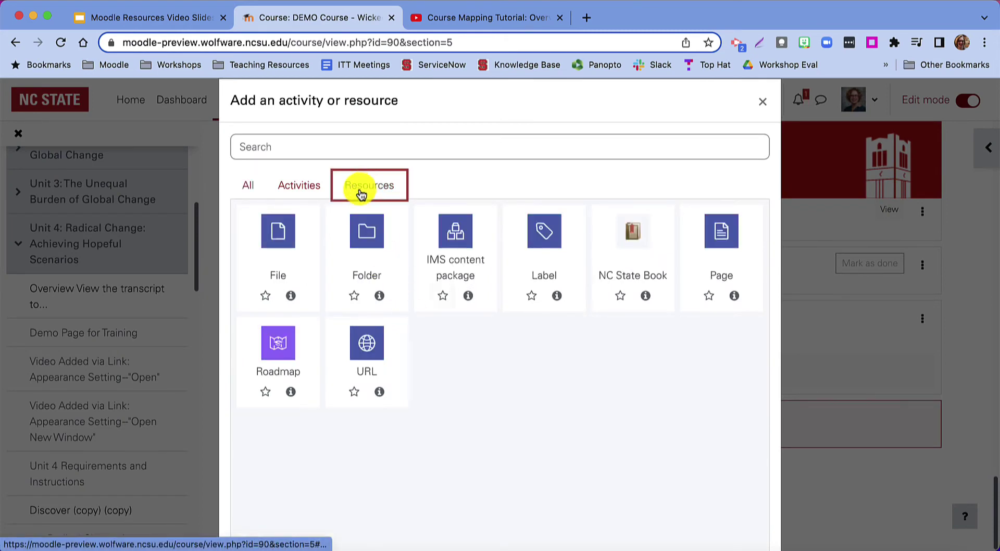
left_click(277, 246)
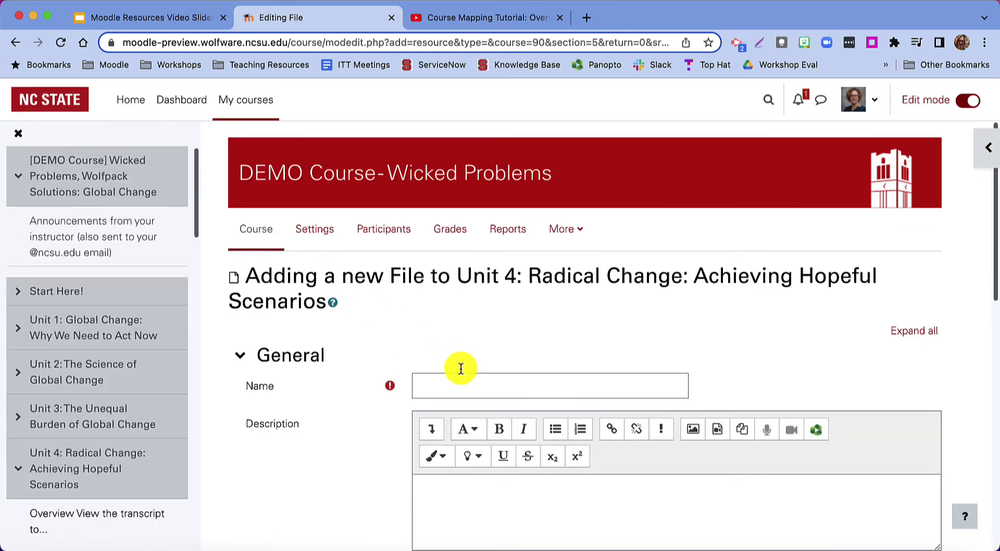
left_click(492, 390)
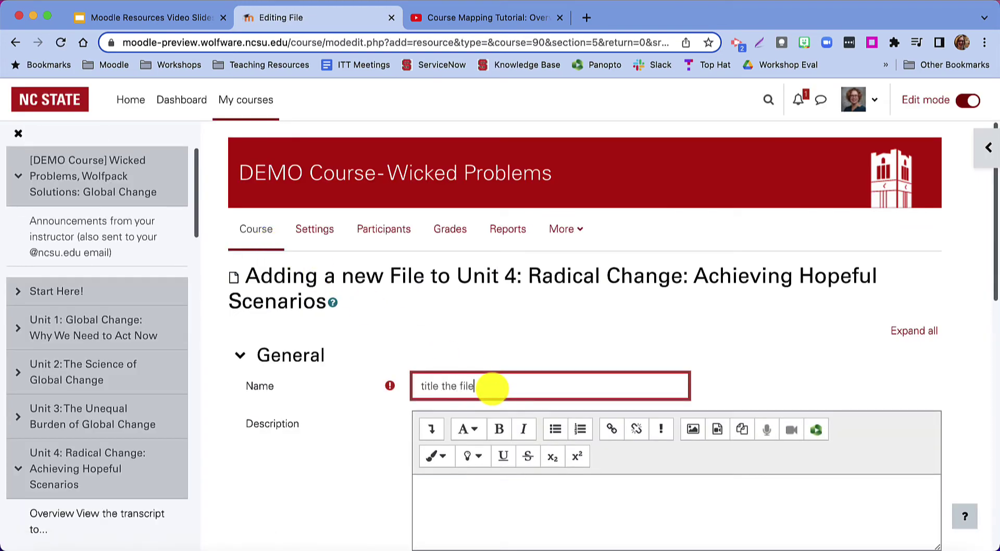
scroll(560, 414, "down", 5)
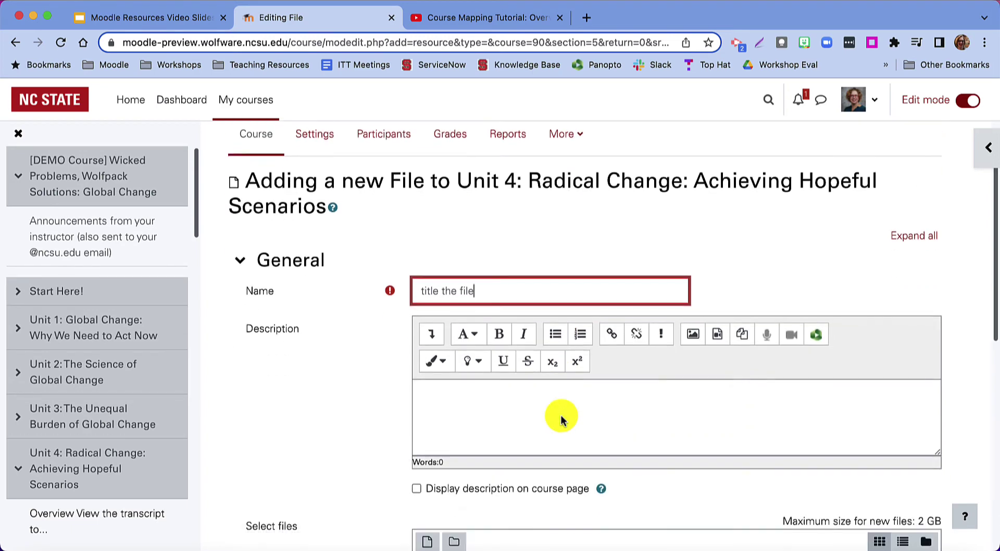
scroll(561, 419, "down", 6)
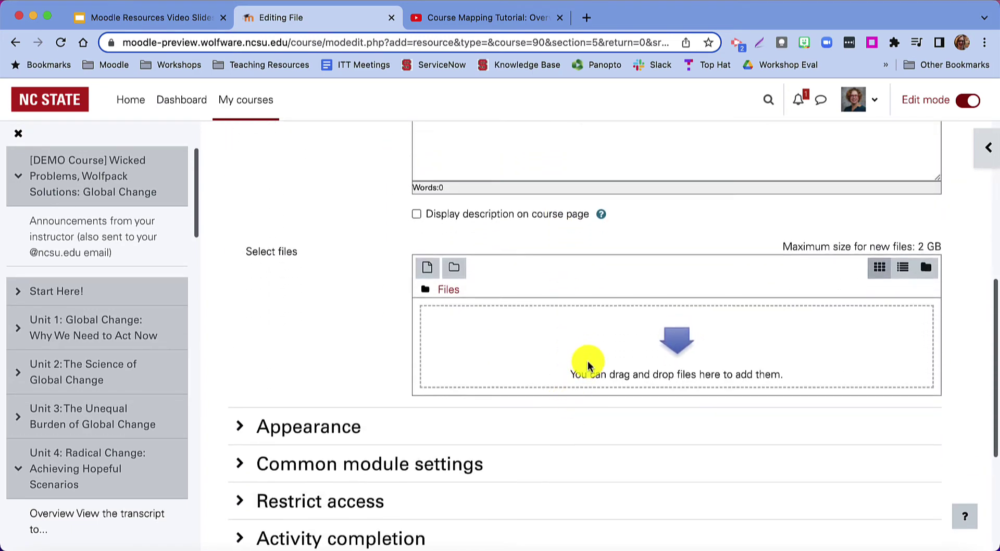
Upload Building Rapport with Students.pdf from the computer into the File resource's files area.
left_click(428, 270)
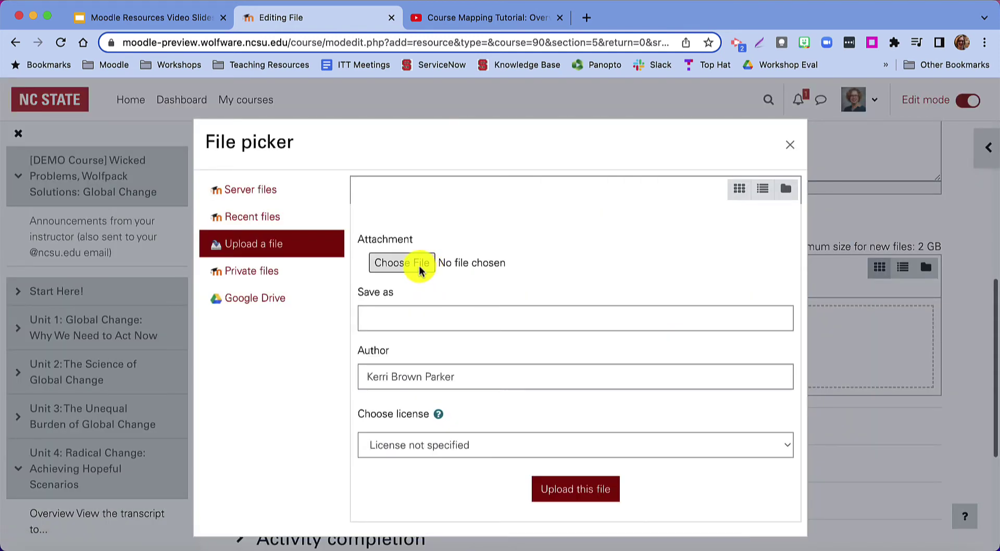
left_click(414, 265)
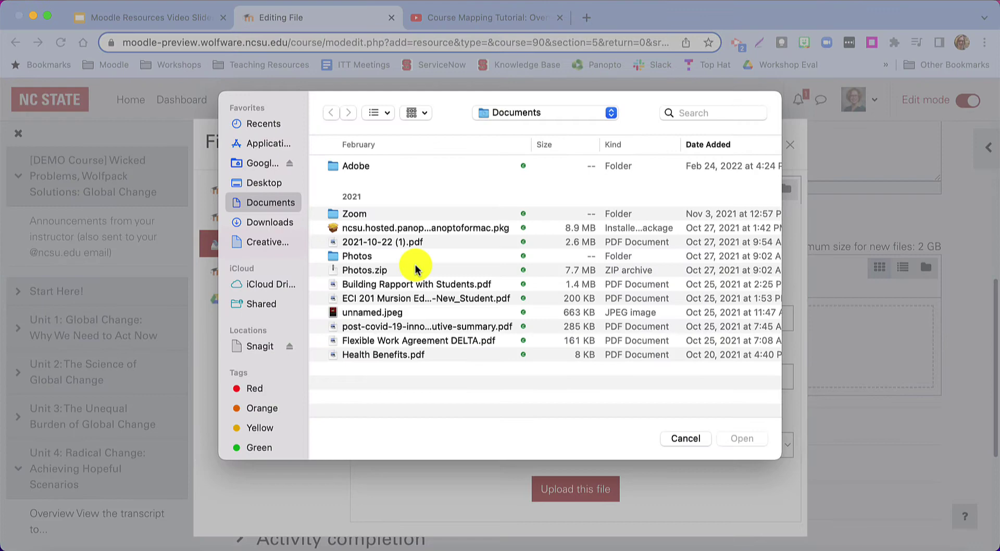
left_click(432, 286)
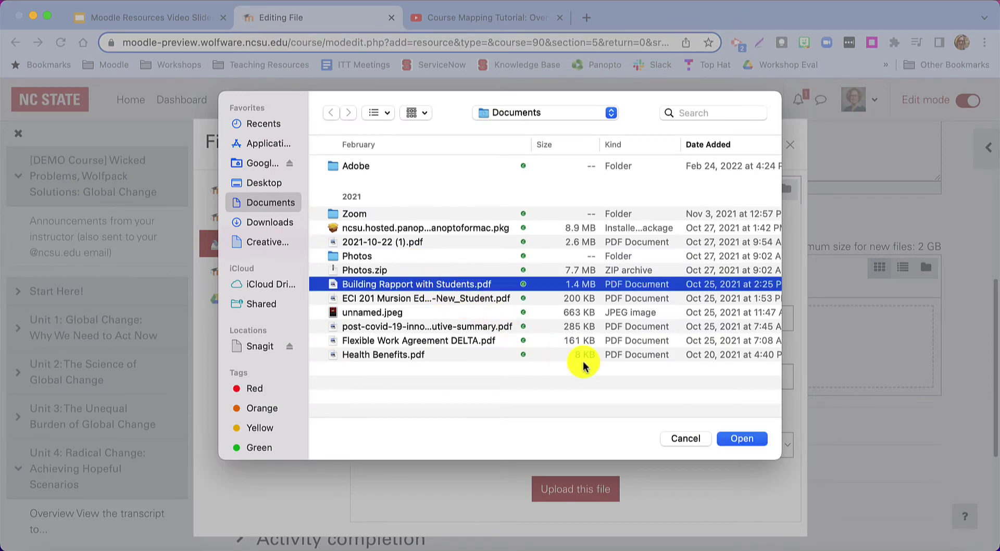
left_click(736, 439)
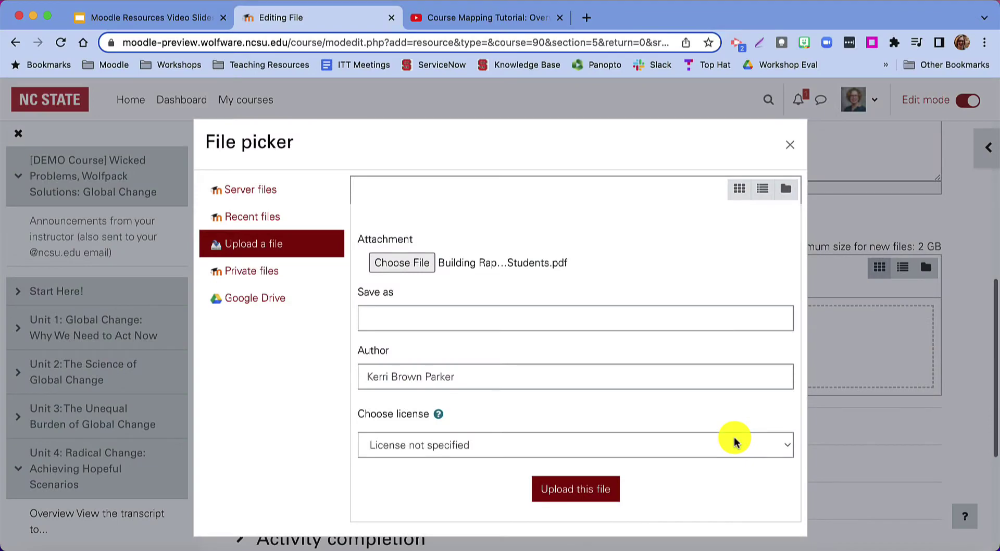
left_click(589, 489)
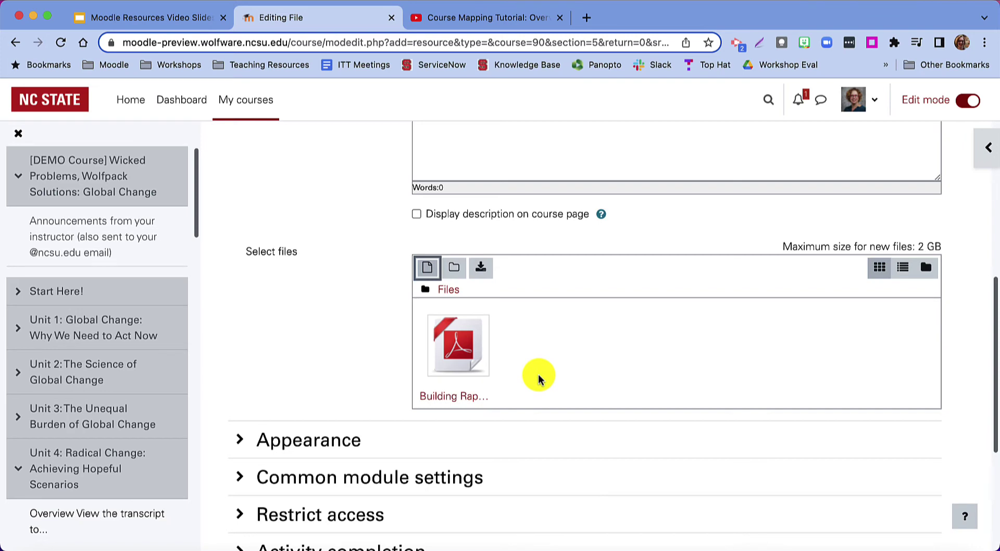
Keep the File resource's Appearance display on Automatic and save it back to the course.
scroll(538, 379, "down", 3)
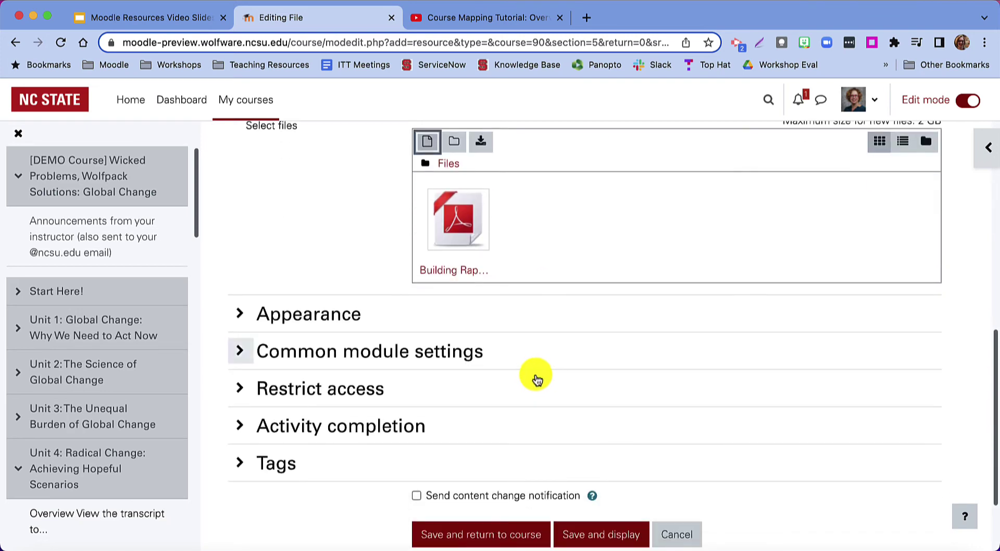
left_click(240, 314)
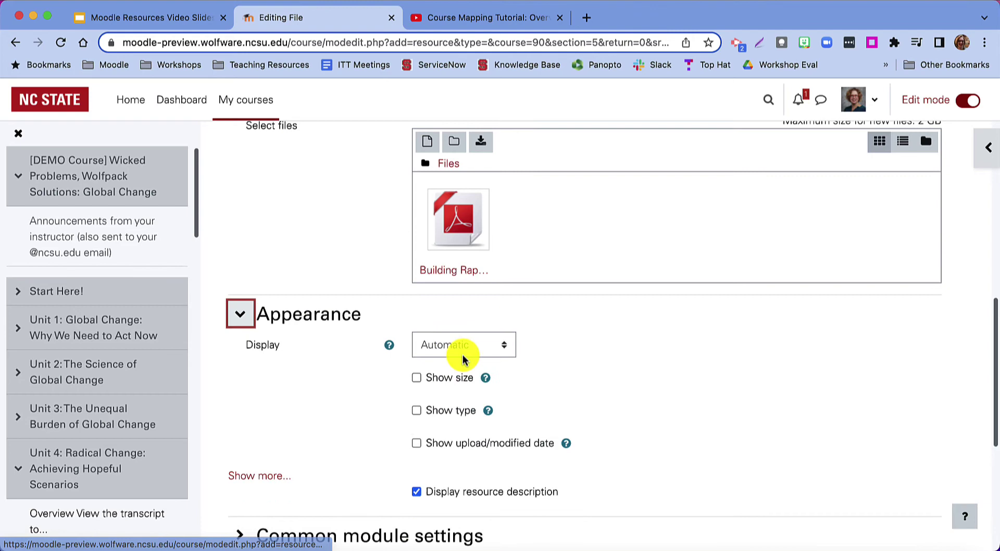
scroll(545, 374, "down", 2)
left_click(501, 260)
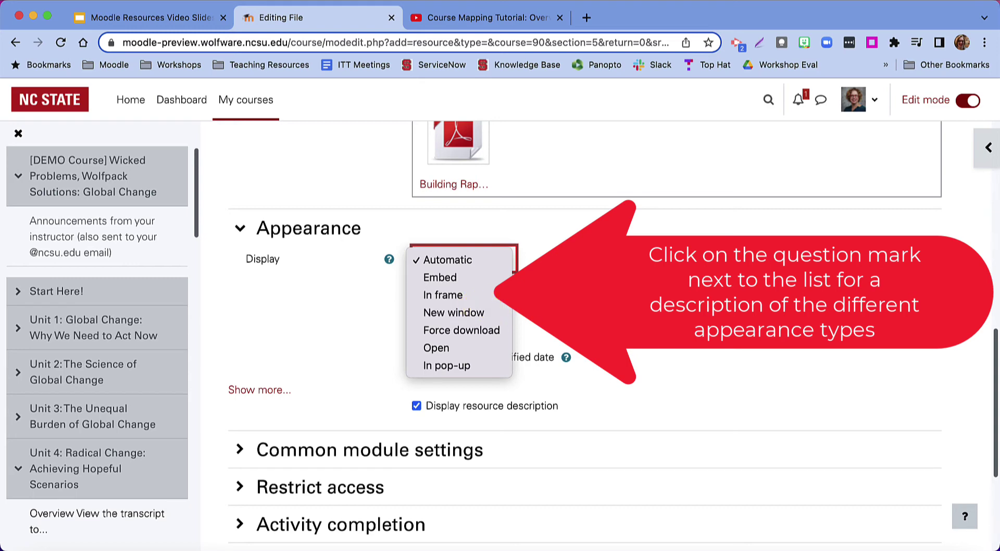
left_click(667, 317)
scroll(668, 317, "down", 4)
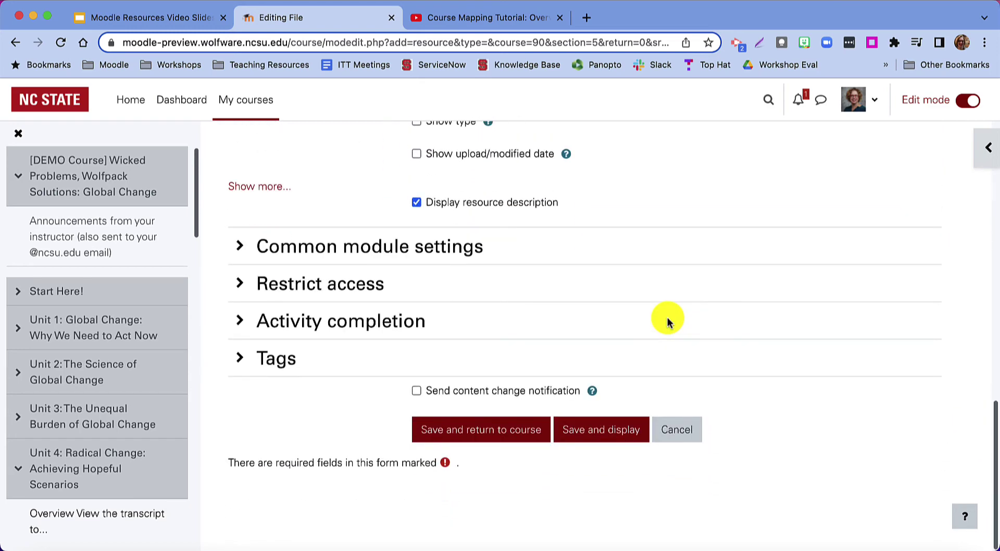
left_click(477, 437)
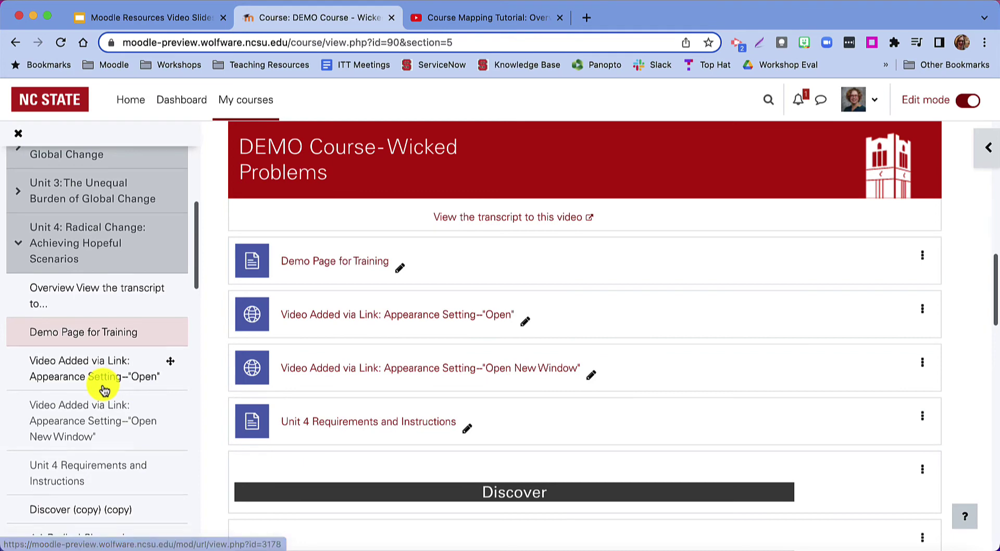
Move 'title the file' in the course index up to just below Unit 4's Discover heading.
scroll(104, 391, "down", 7)
scroll(104, 390, "down", 8)
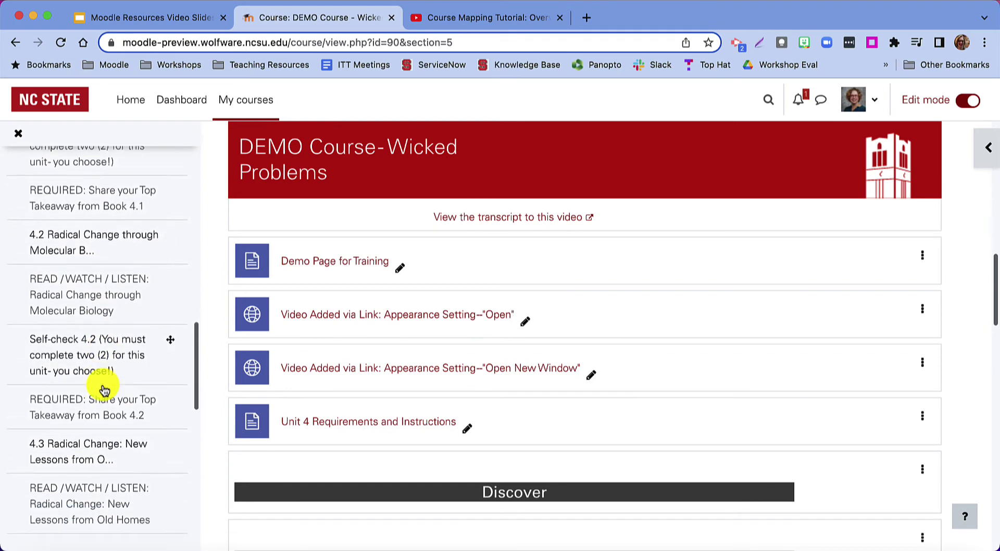
scroll(104, 391, "down", 3)
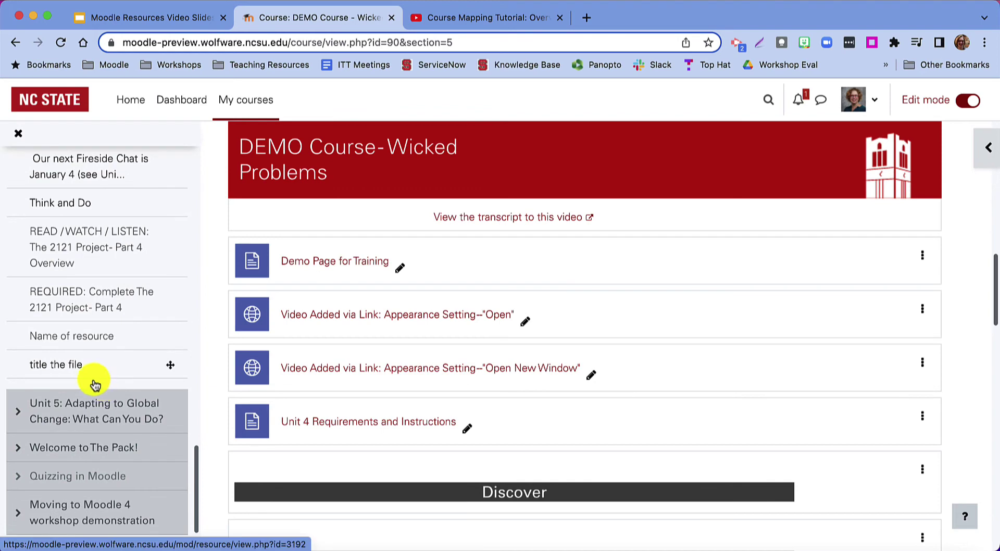
left_click_drag(69, 369, 78, 250)
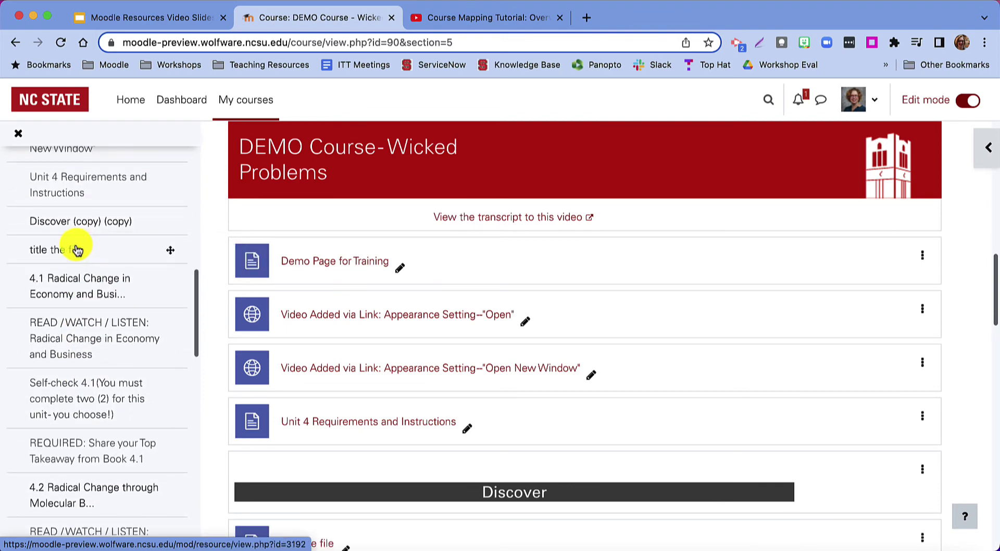
scroll(558, 431, "down", 5)
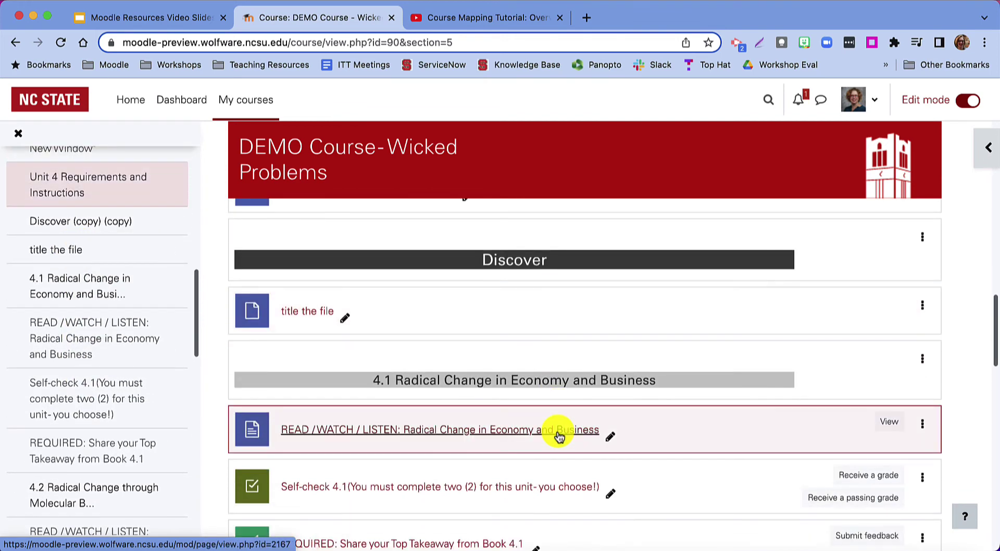
scroll(558, 432, "down", 7)
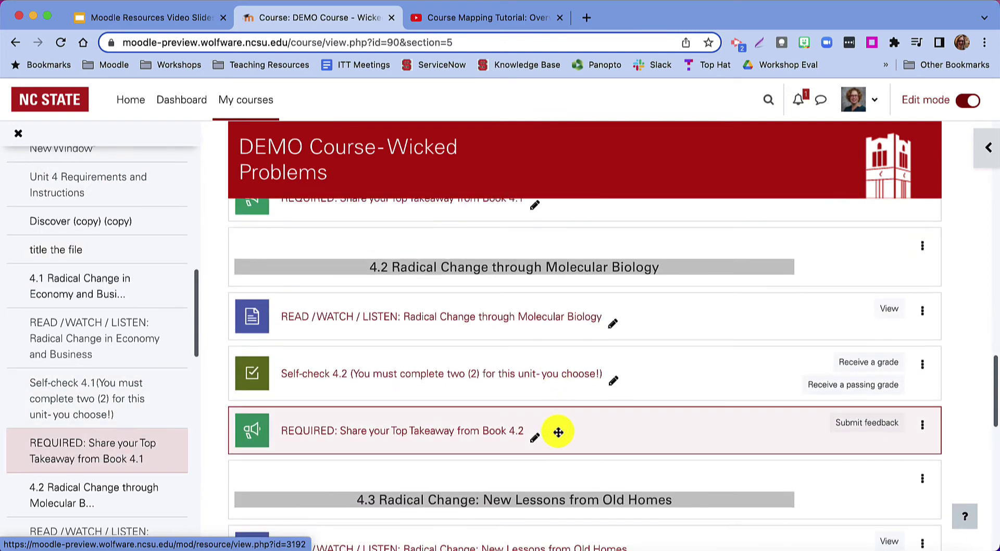
scroll(558, 432, "down", 10)
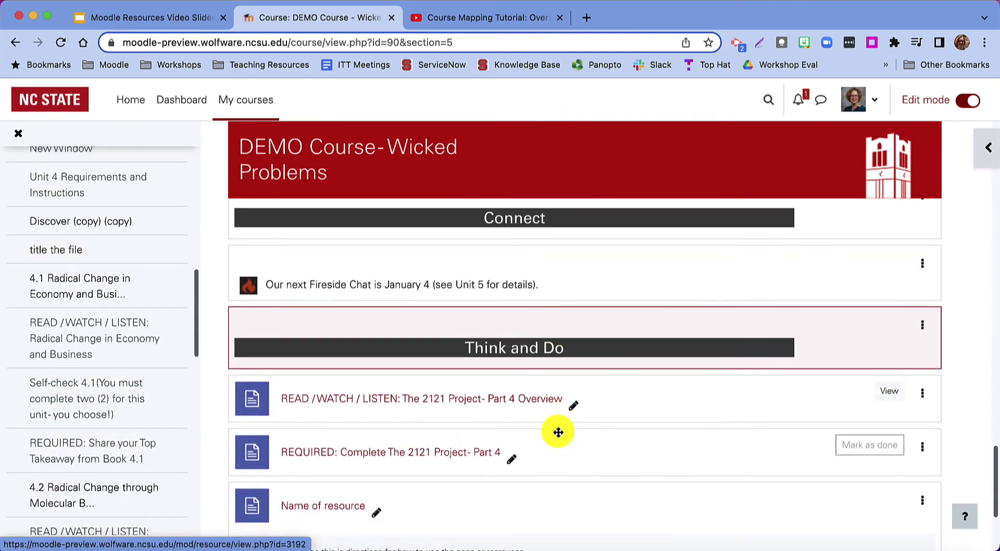
scroll(558, 433, "down", 4)
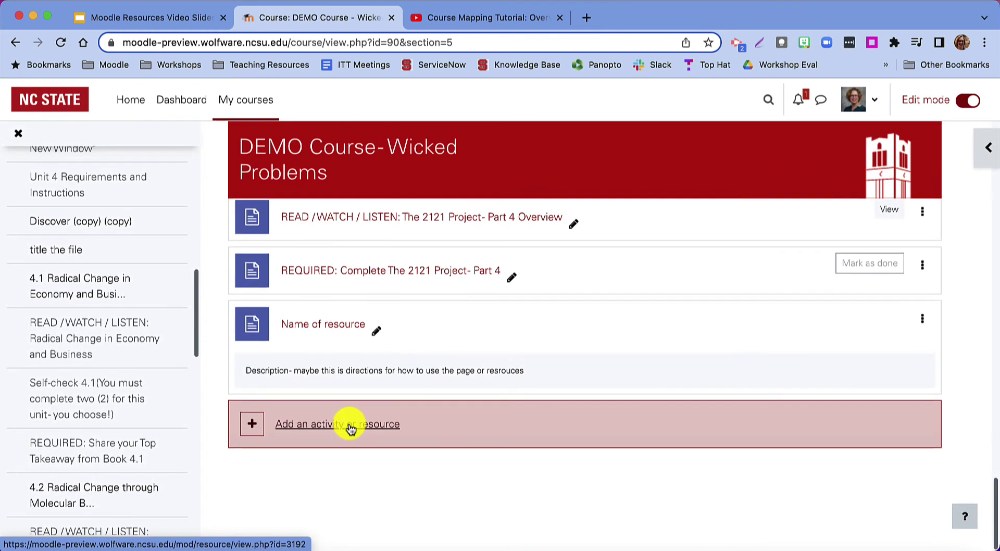
Start a new Folder resource in Unit 4 named 'Tilte' and scroll to its Files area.
left_click(351, 427)
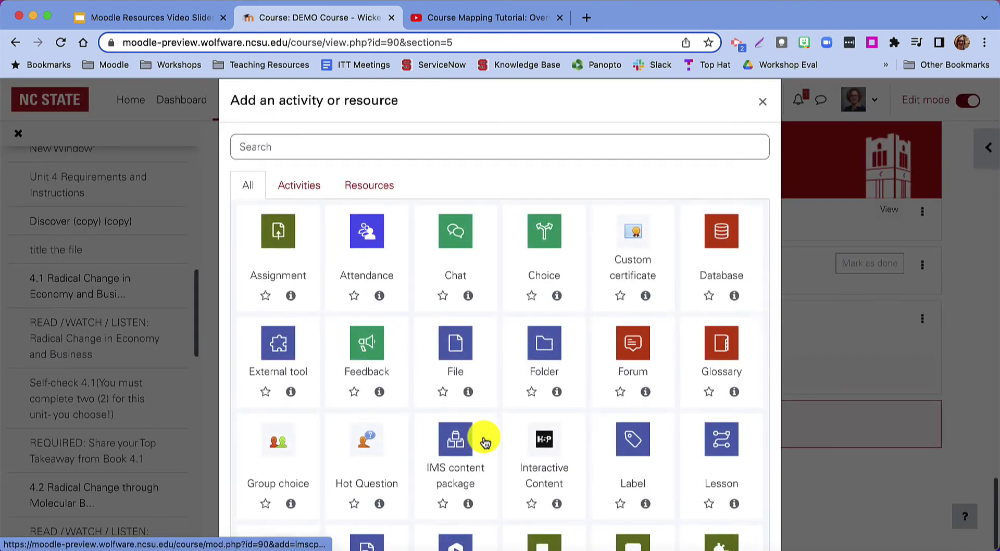
left_click(365, 186)
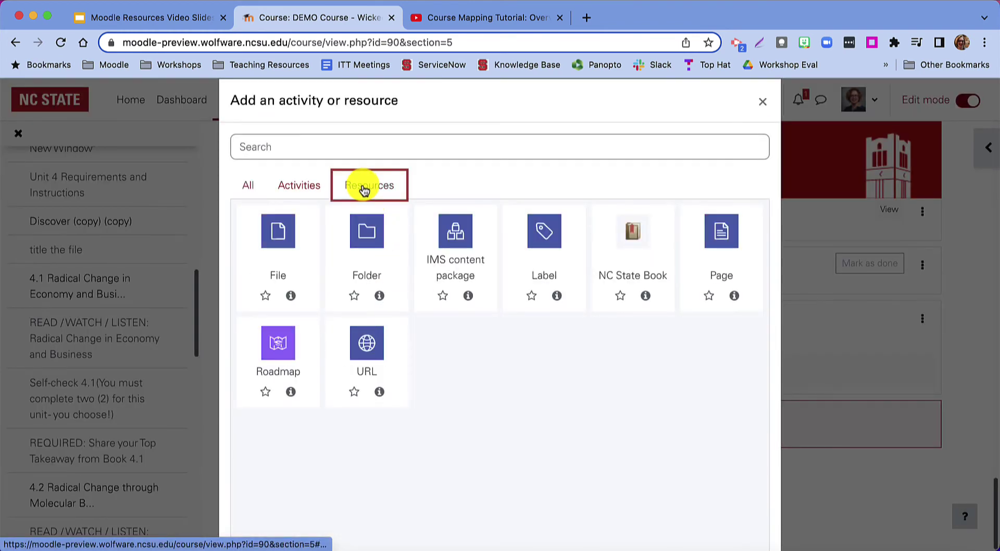
left_click(376, 254)
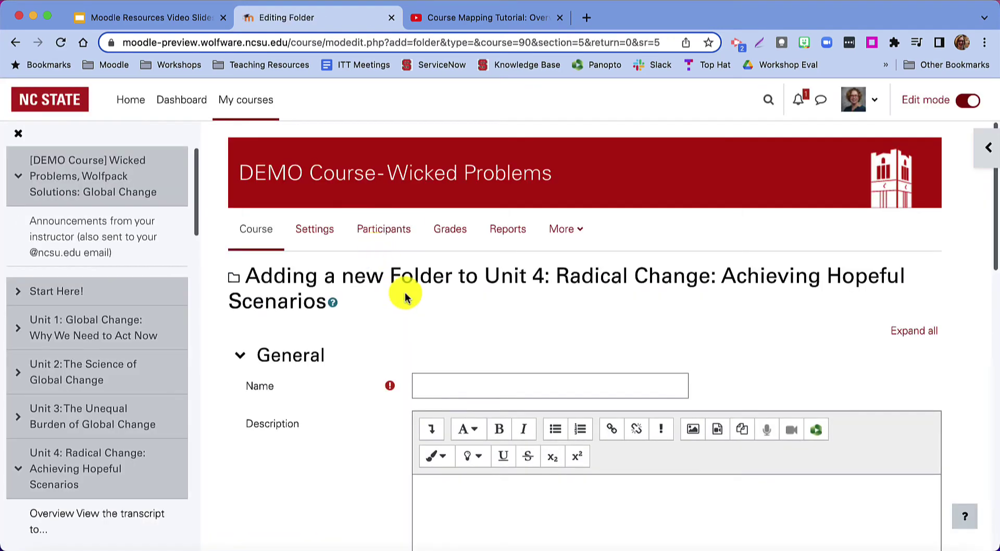
left_click(472, 388)
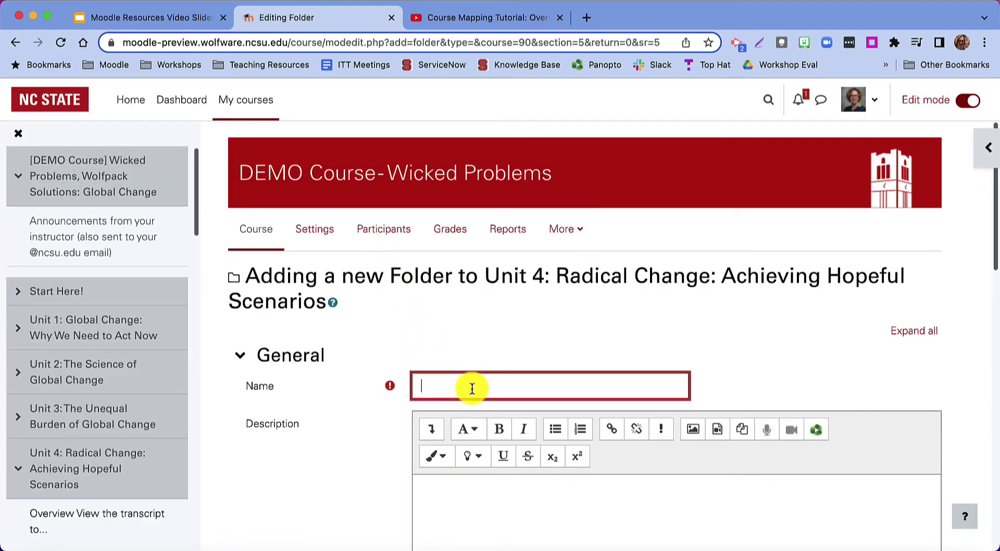
scroll(472, 388, "down", 10)
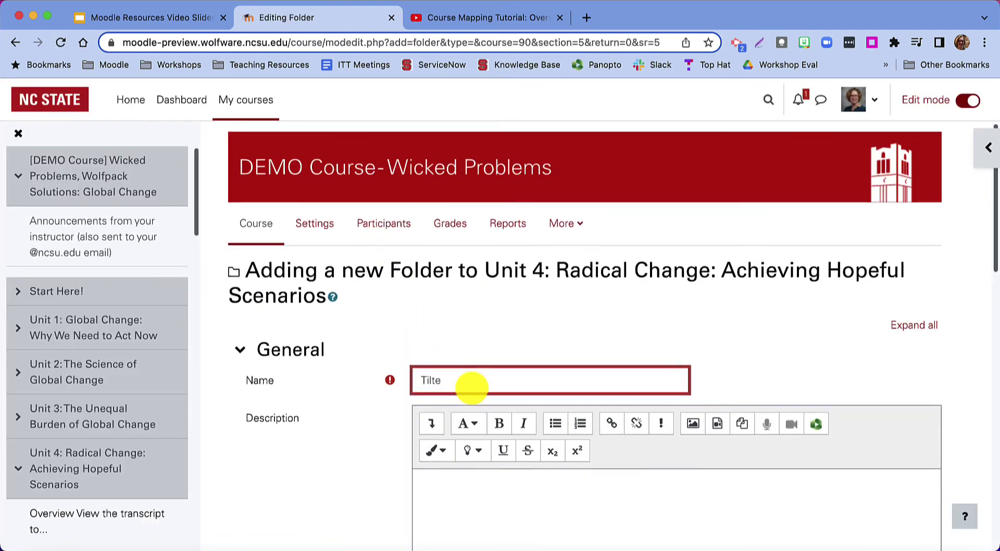
scroll(472, 388, "down", 2)
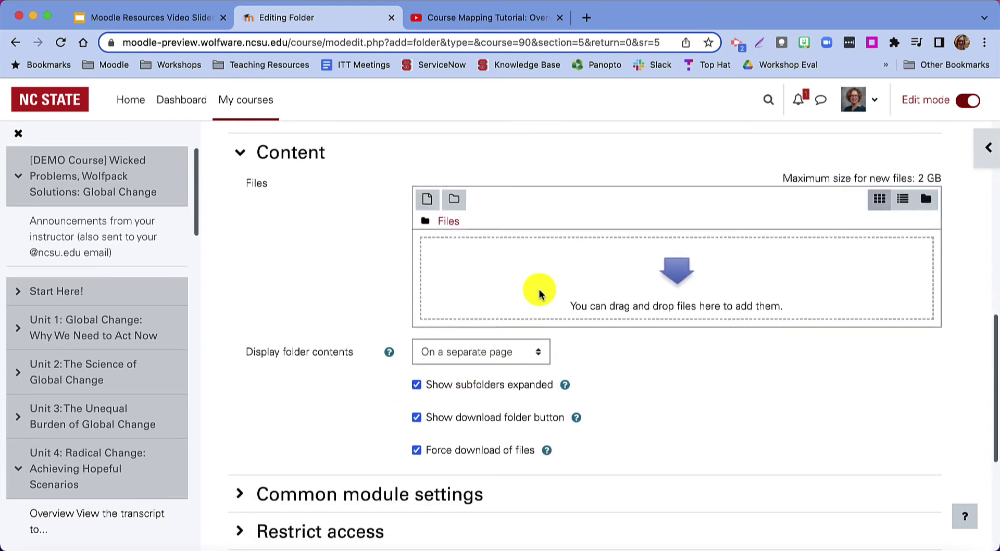
Upload the ECI 201 PDF into the folder's Files area.
left_click(428, 204)
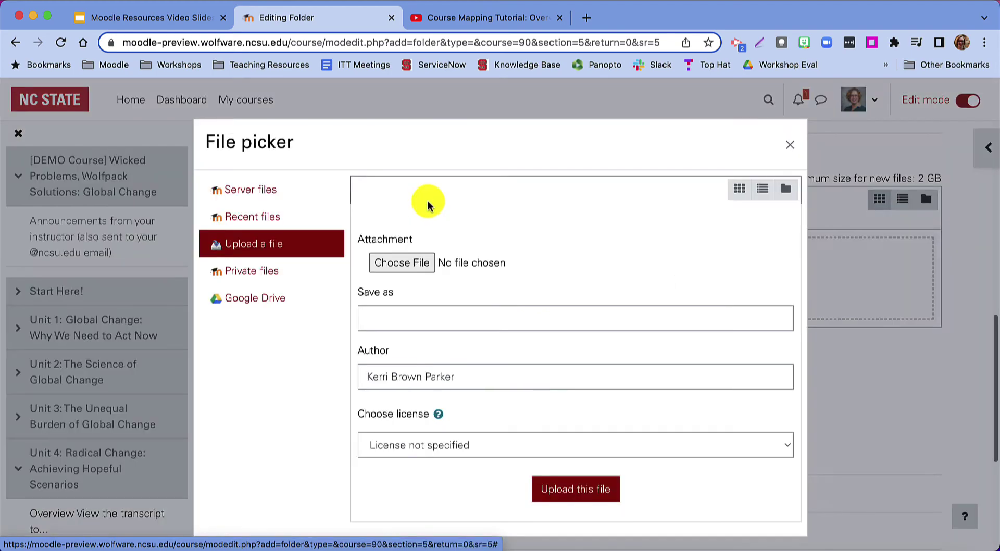
left_click(394, 263)
left_click(417, 286)
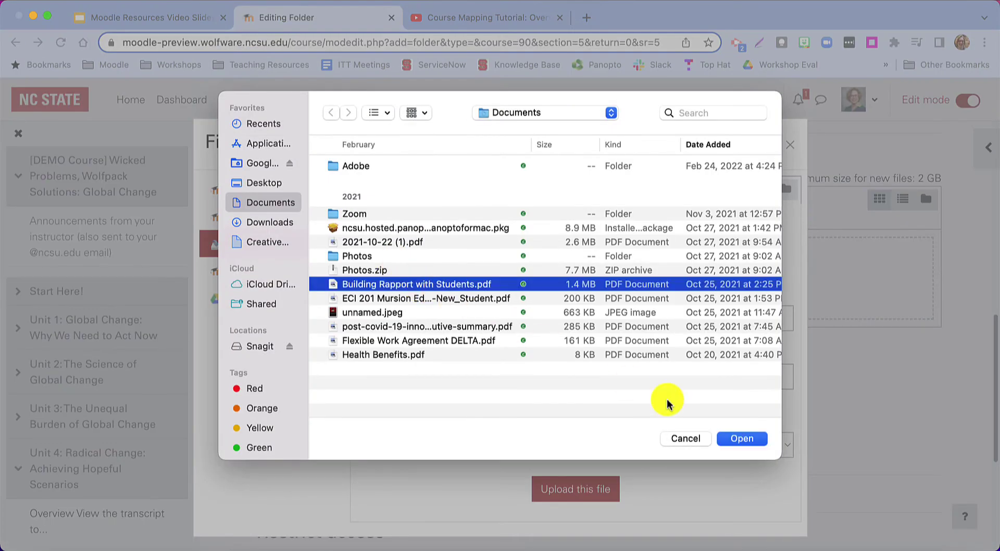
left_click(756, 439)
left_click(412, 267)
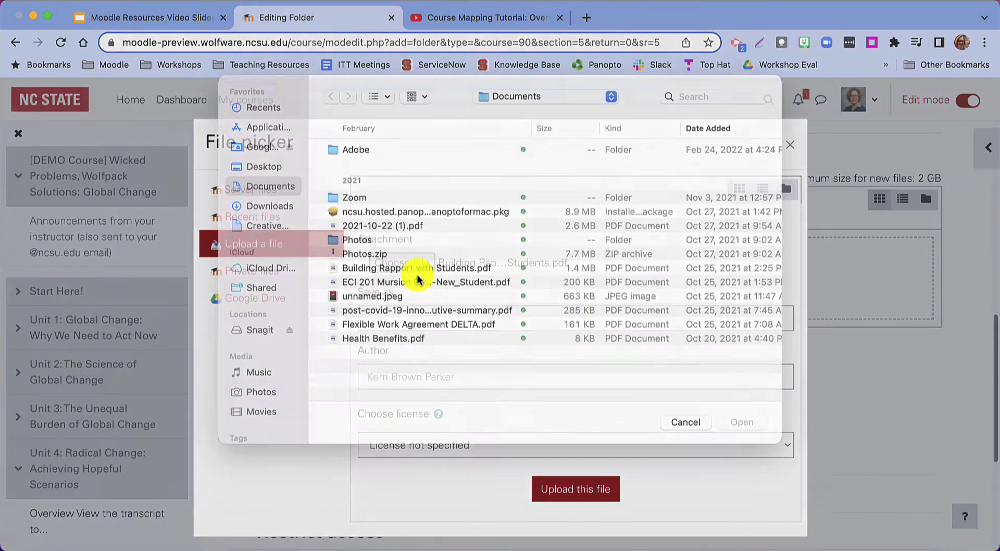
left_click(423, 303)
left_click(753, 438)
left_click(604, 492)
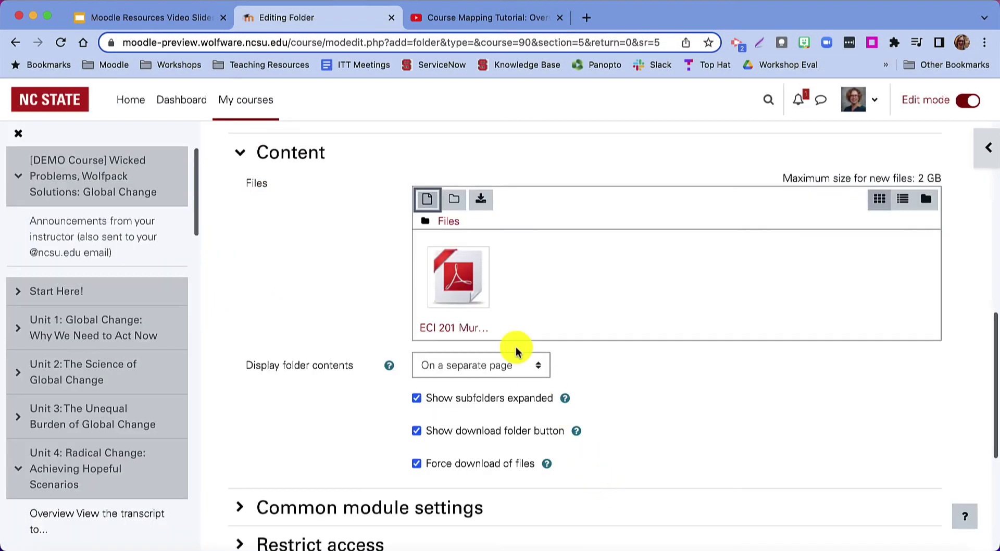
Upload Building Rapport with Students.pdf as the folder's second file.
left_click(425, 199)
left_click(397, 263)
left_click(403, 286)
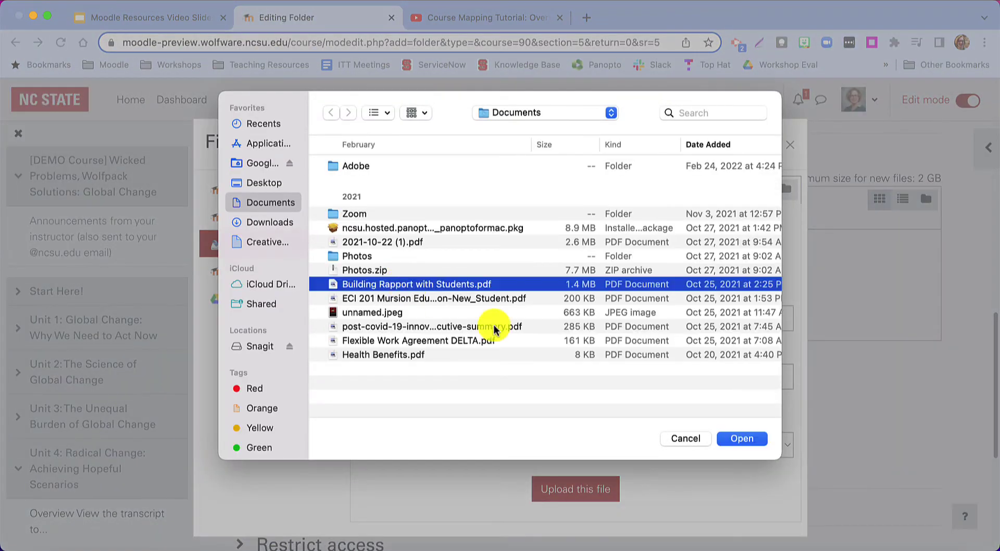
left_click(742, 439)
left_click(600, 488)
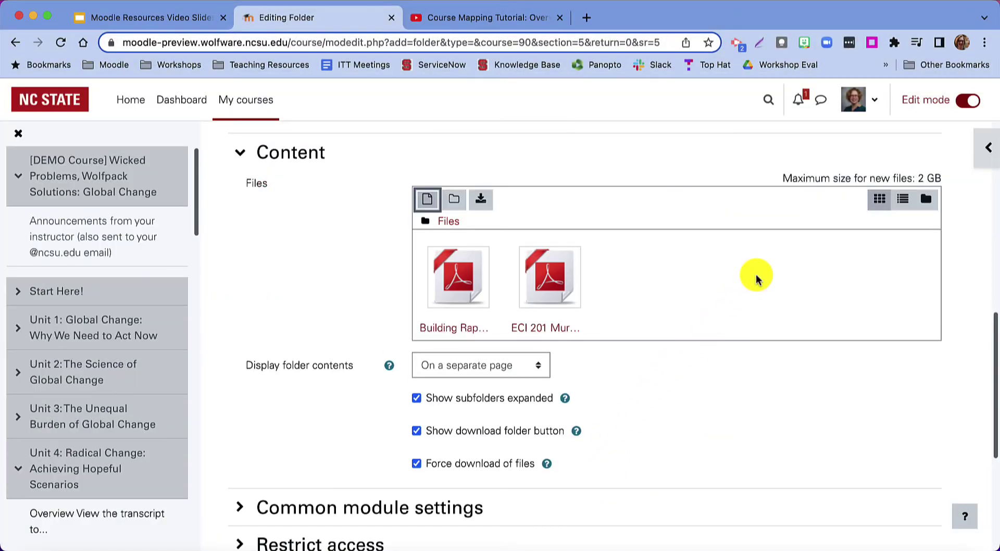
Keep Display folder contents set to 'On a separate page'.
left_click(537, 367)
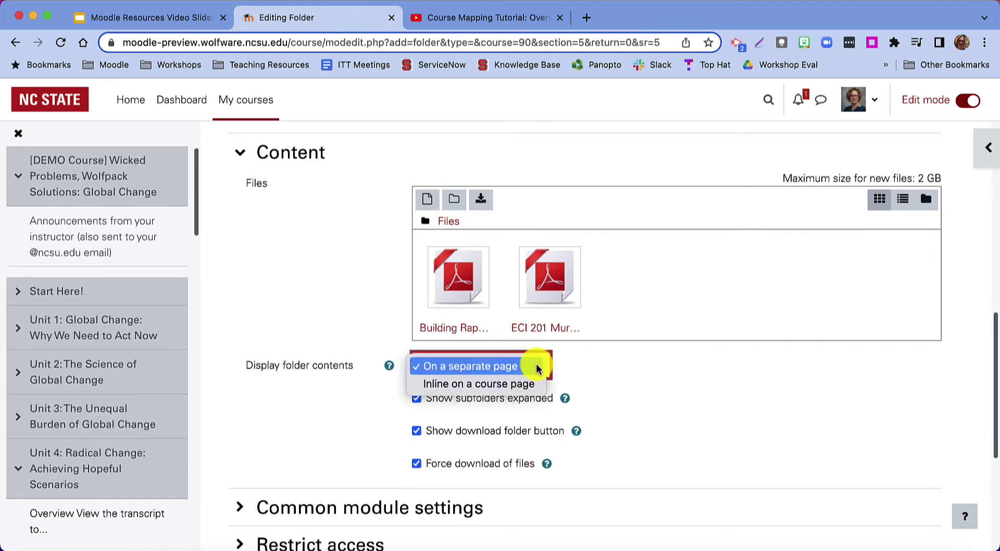
key("Down")
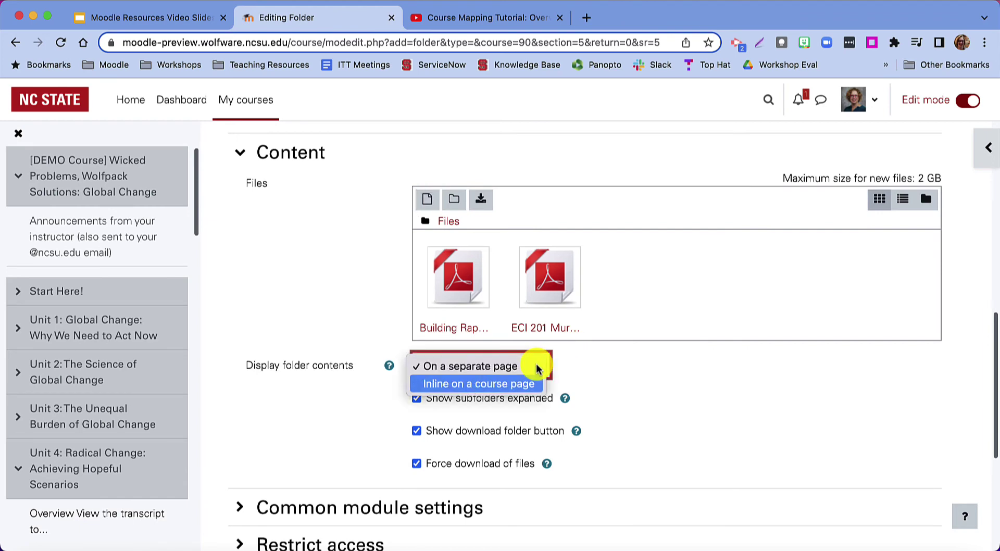
left_click(712, 405)
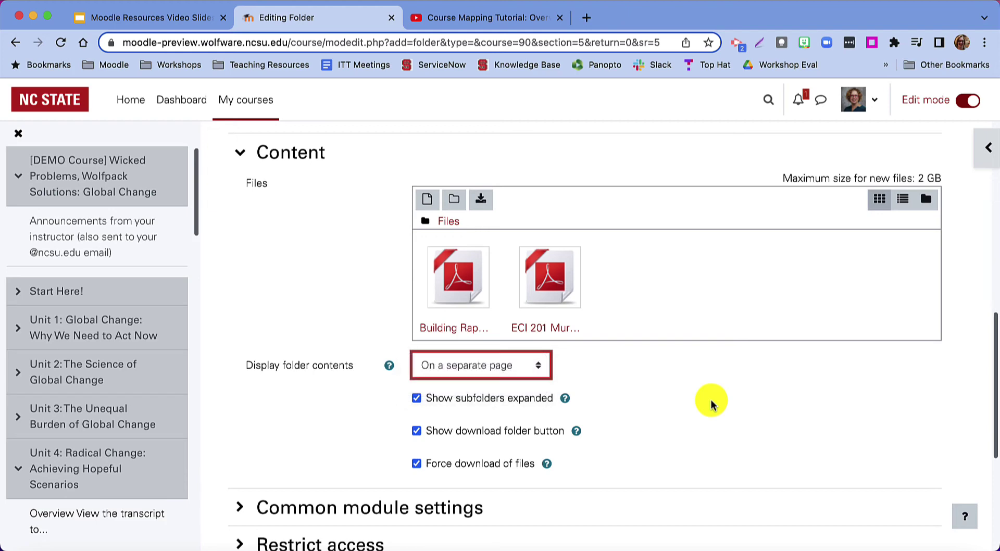
scroll(712, 405, "down", 5)
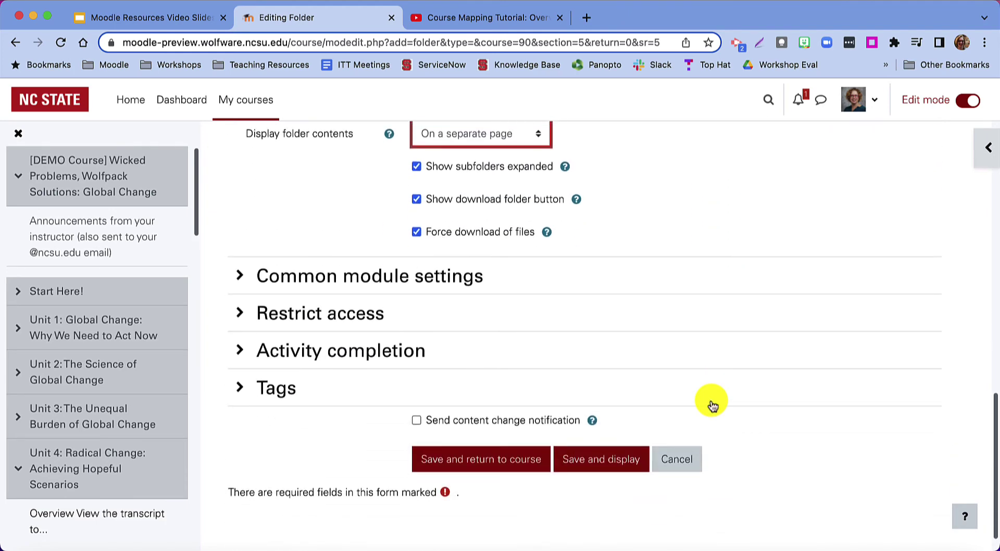
Save the Tilte folder, then show the Resources list in Unit 4's activity chooser.
left_click(527, 459)
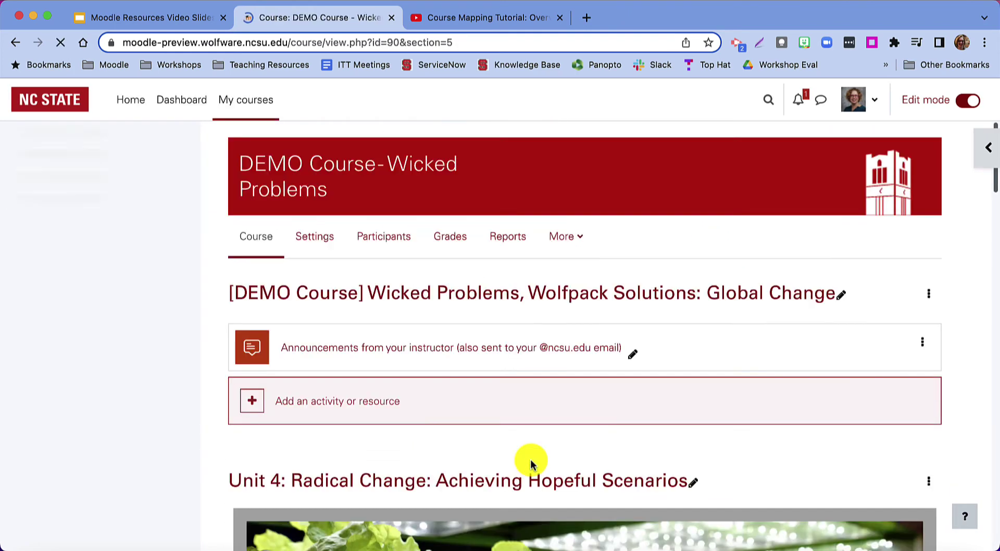
scroll(390, 438, "down", 15)
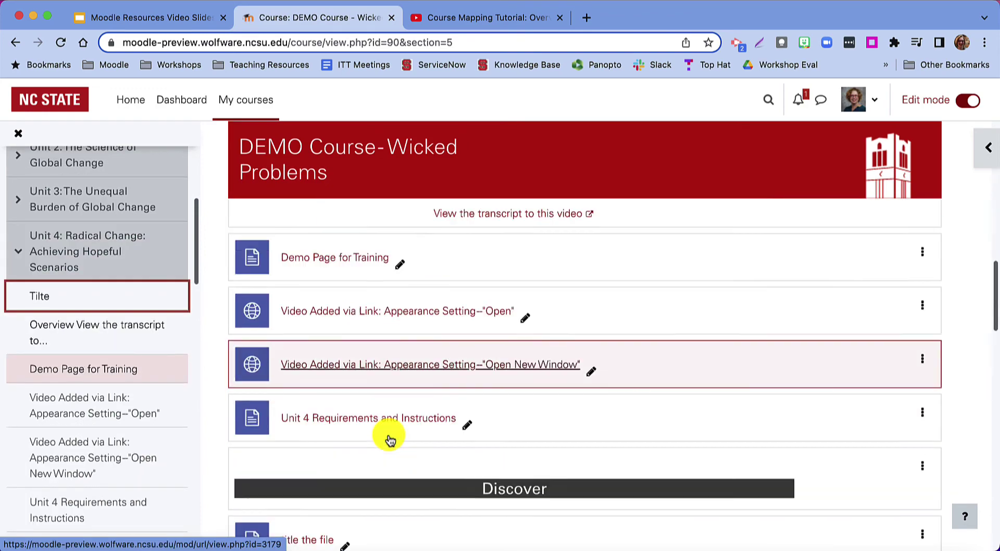
scroll(389, 439, "down", 15)
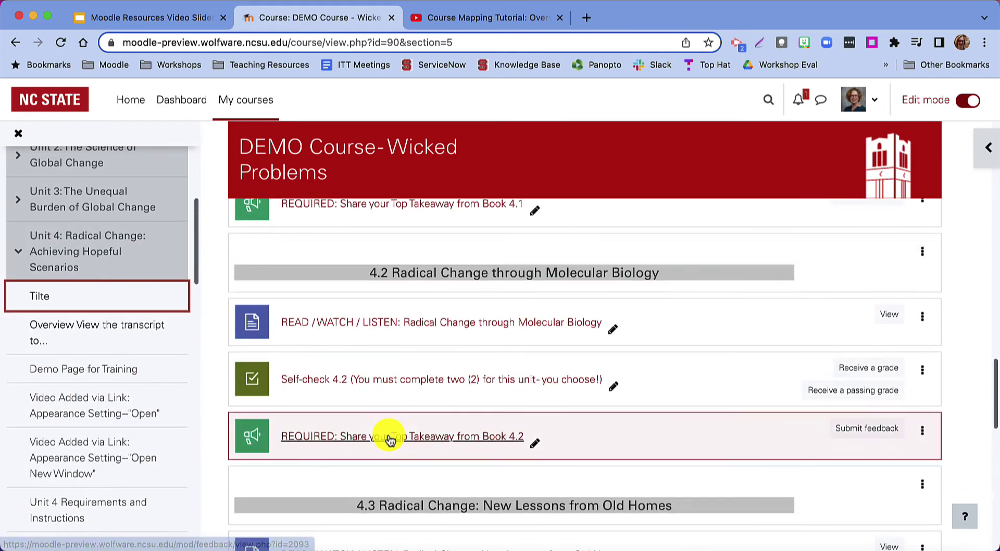
scroll(390, 436, "down", 6)
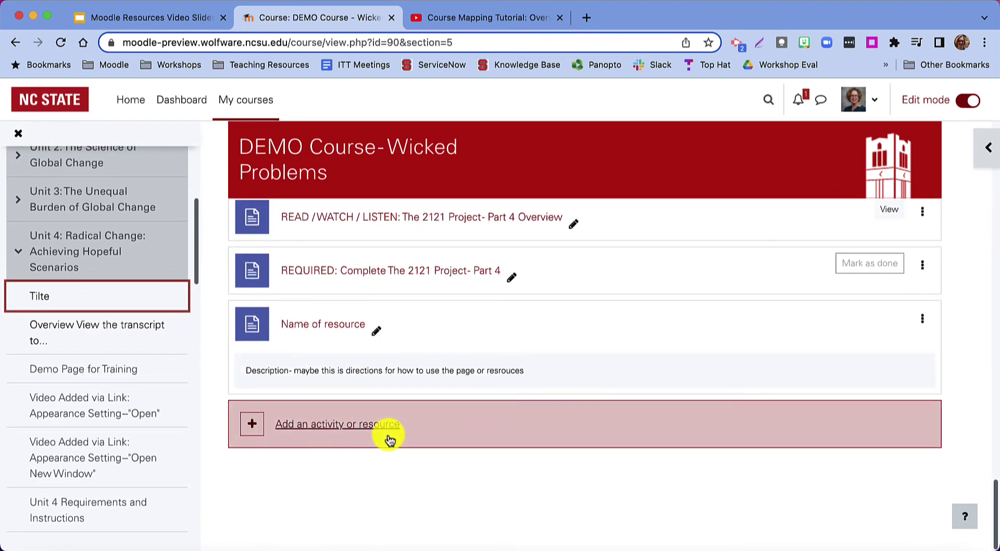
left_click(359, 425)
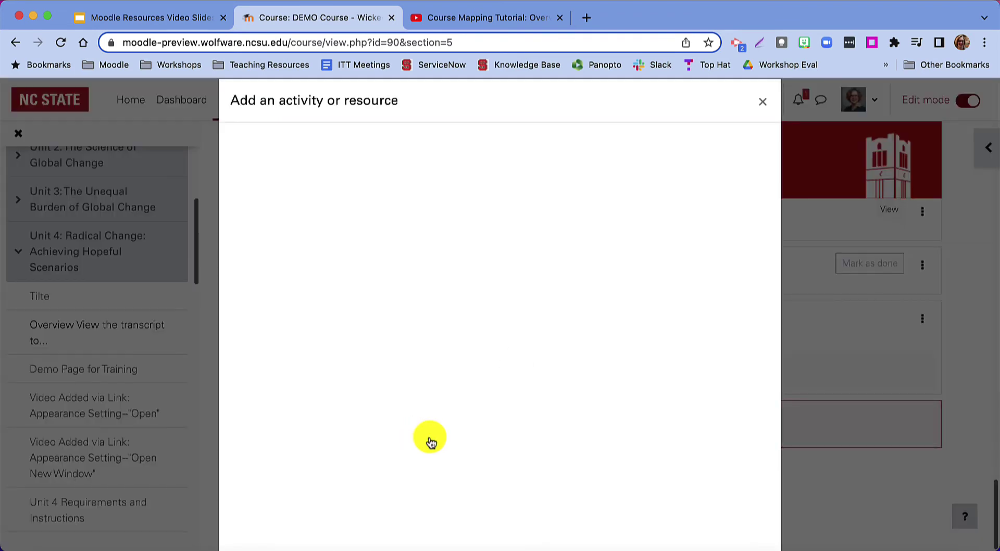
left_click(364, 186)
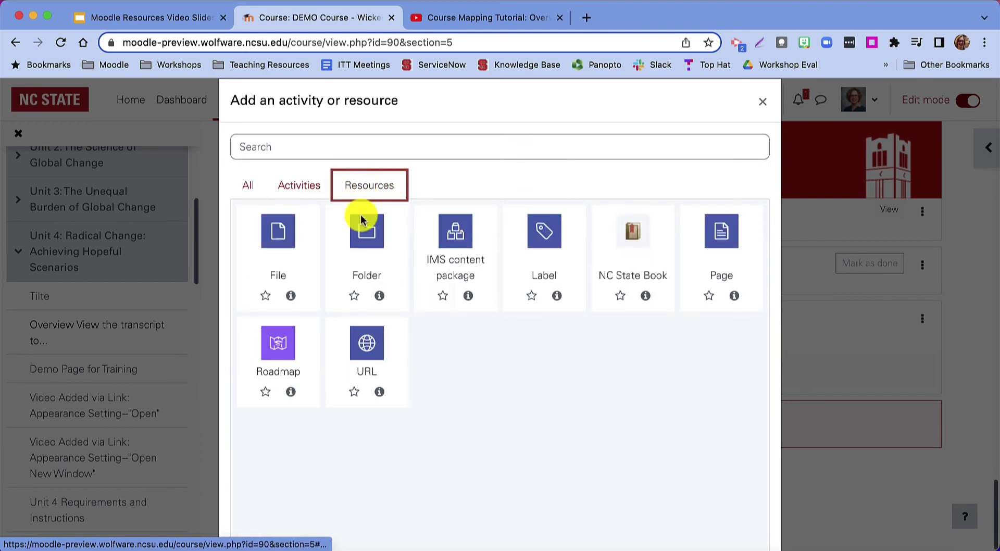
left_click(366, 346)
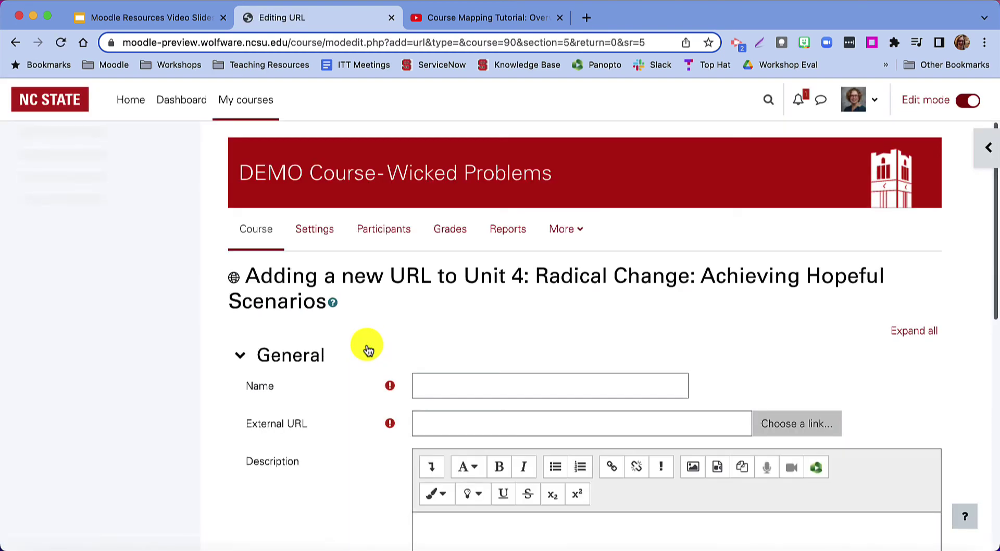
left_click(436, 385)
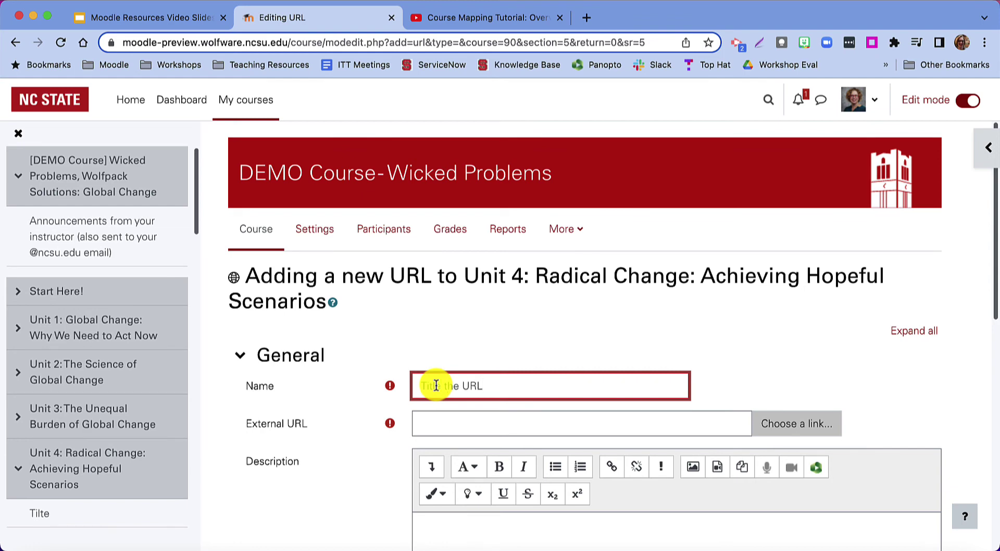
left_click(453, 424)
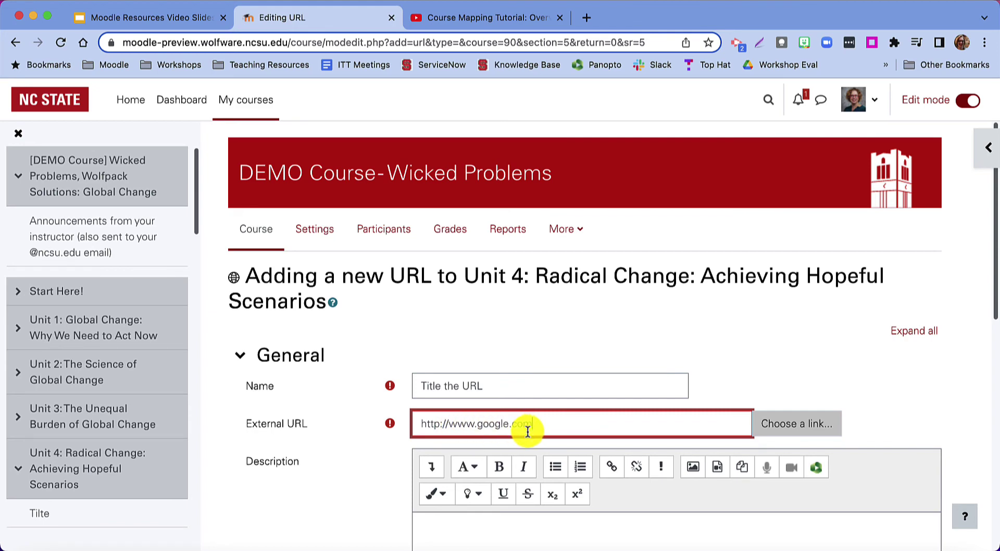
scroll(528, 432, "down", 10)
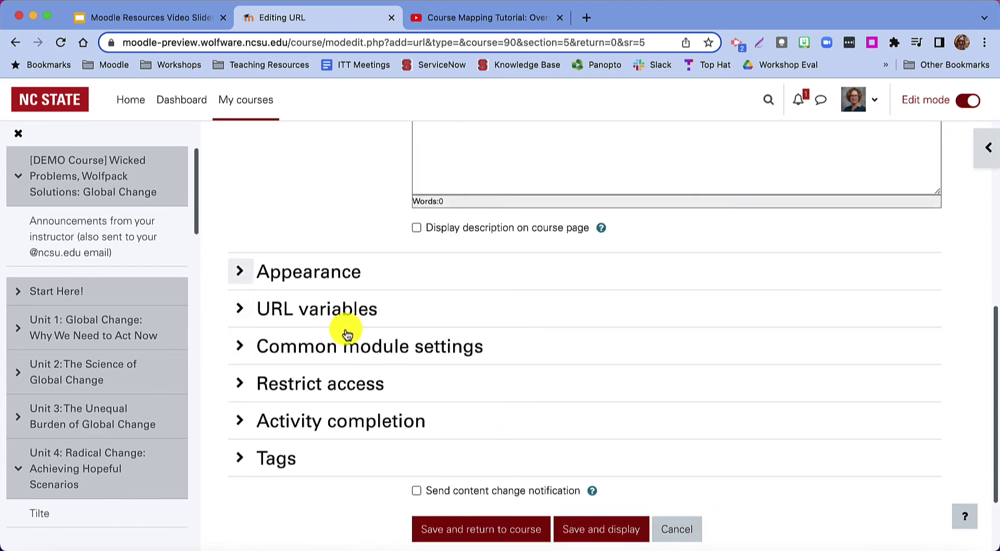
Review the URL's Display choices, including New window, and leave it set to Open.
left_click(240, 273)
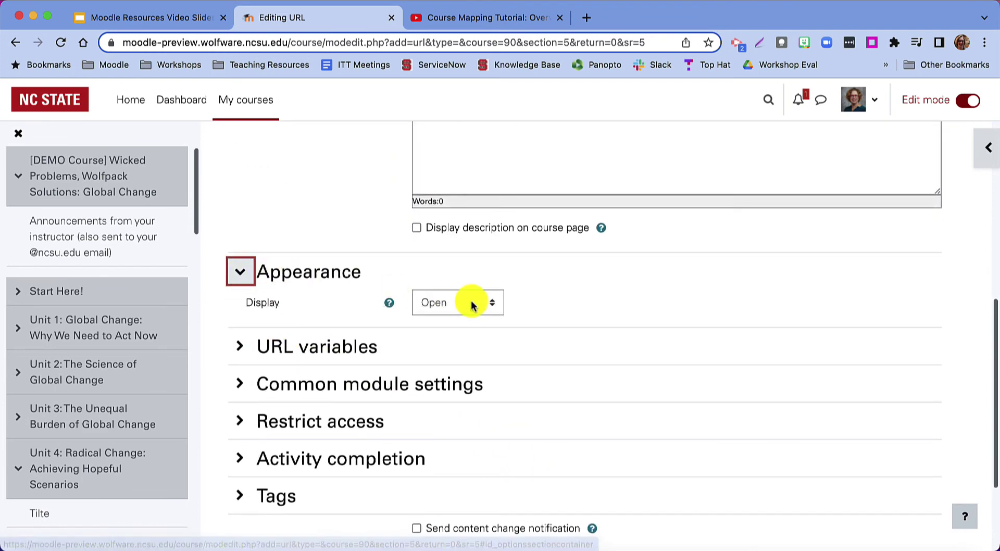
left_click(487, 307)
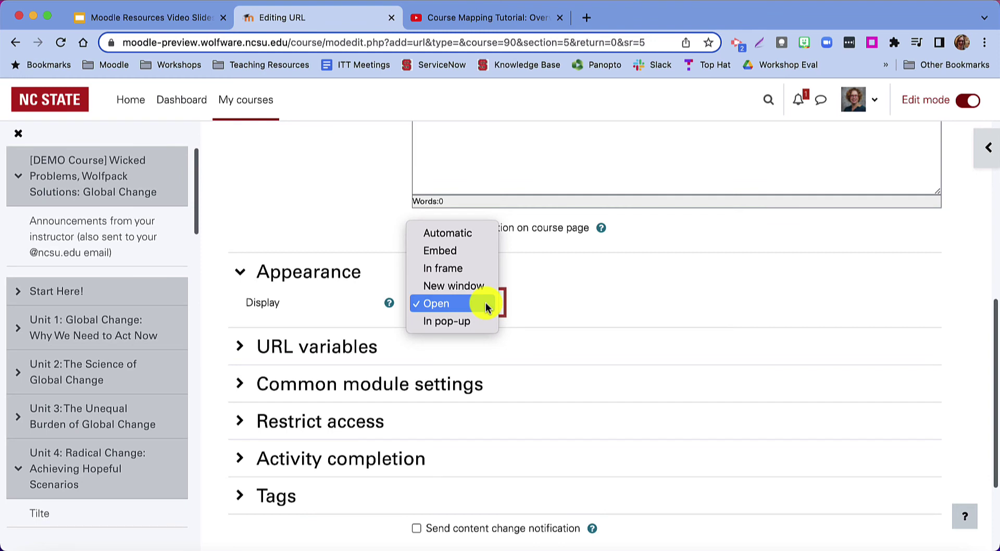
key("Up")
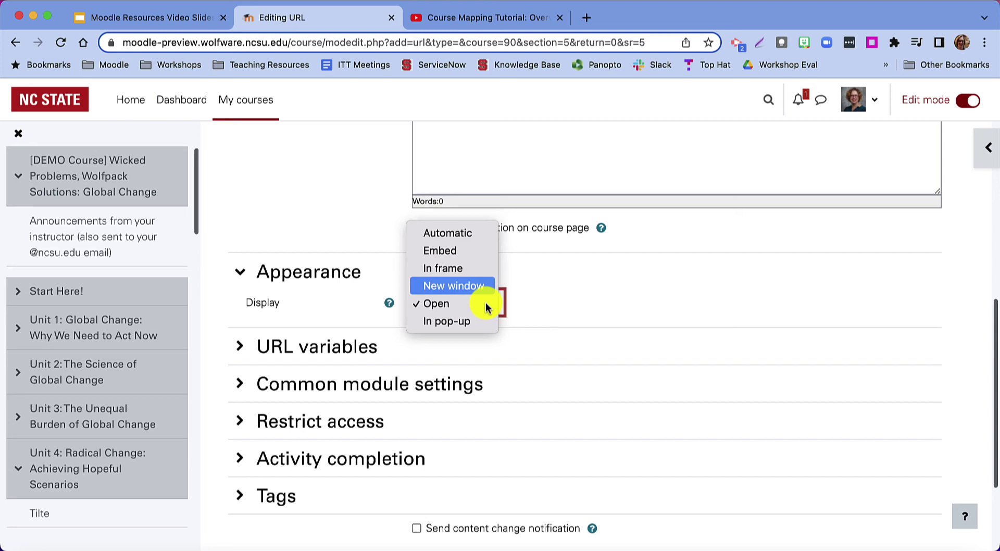
key("Down")
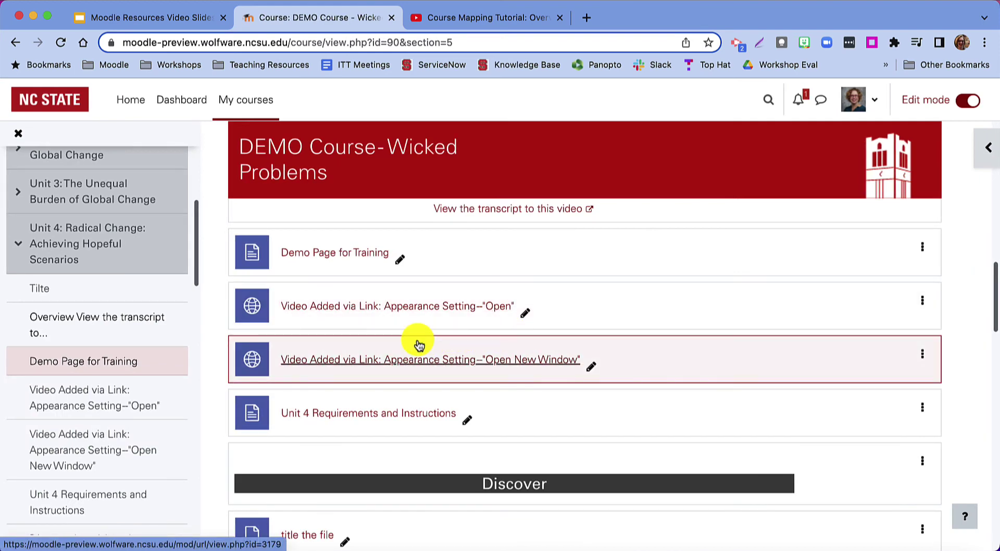
Open the 'Open' video link in place, pause the ad, and go back to the course.
left_click(408, 309)
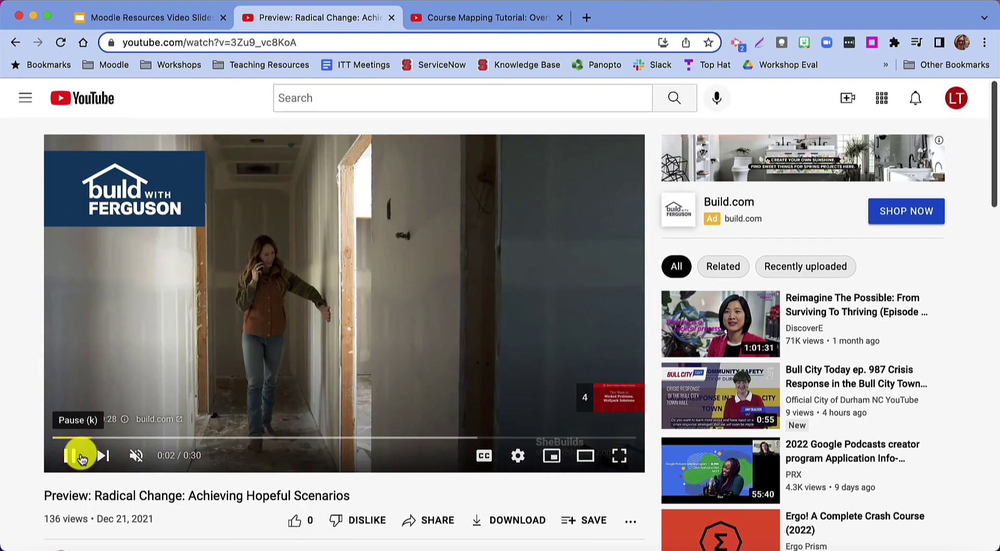
left_click(71, 457)
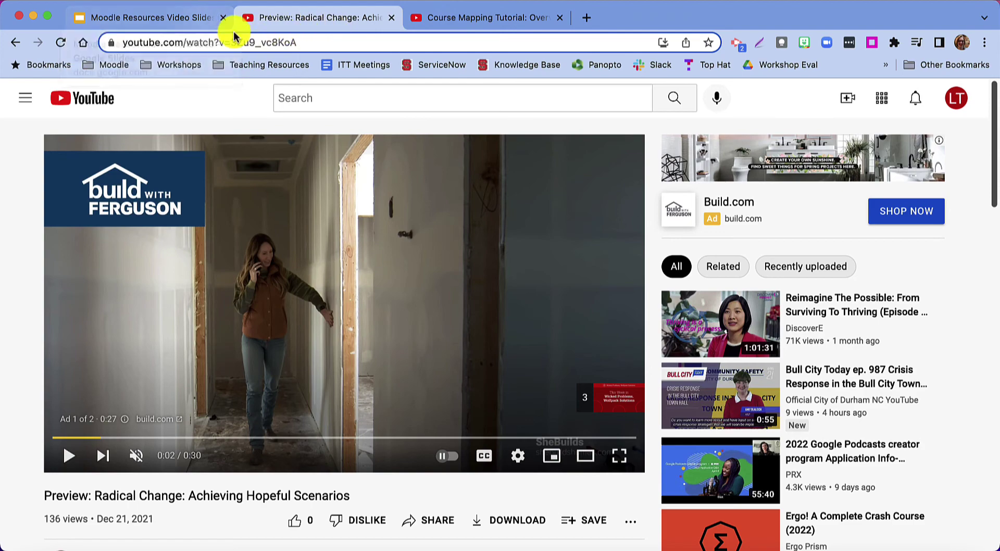
left_click(15, 42)
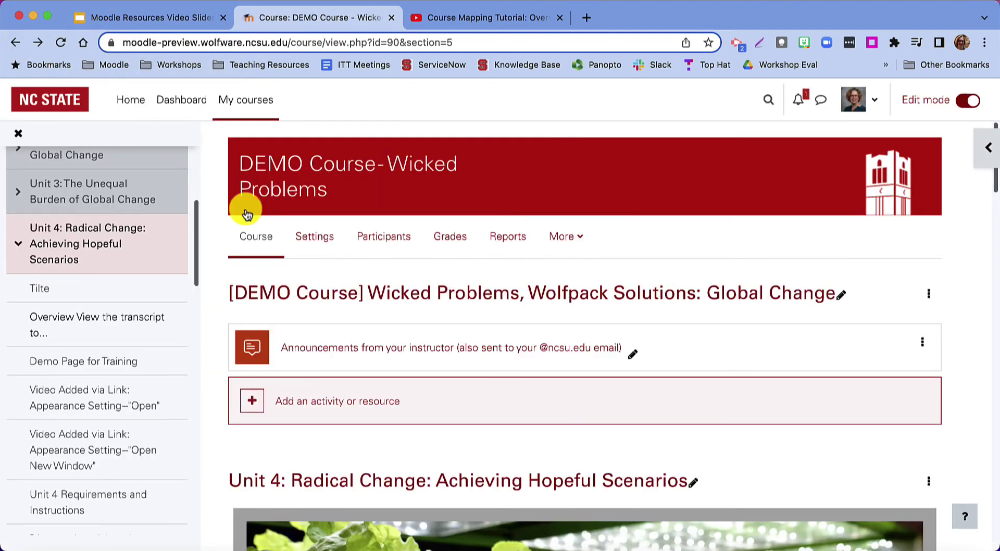
Open the 'Open New Window' video link in a new tab, pause it, and return to Moodle.
scroll(363, 297, "down", 10)
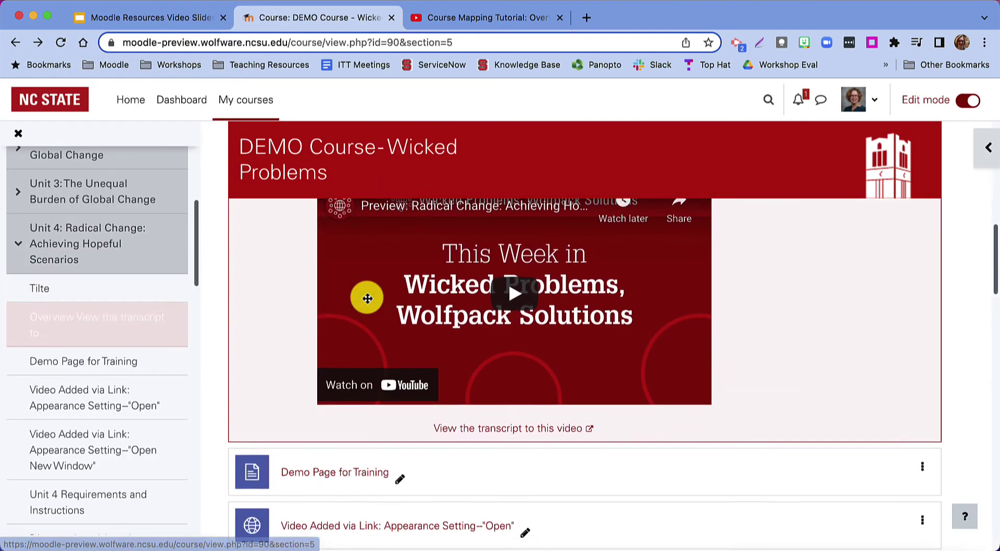
scroll(367, 298, "down", 3)
scroll(367, 298, "down", 1)
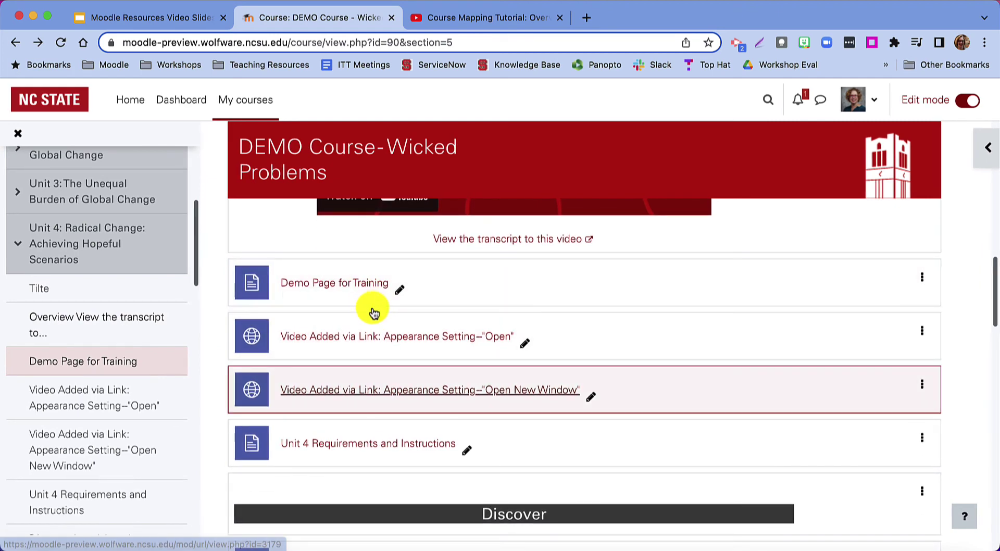
left_click(420, 396)
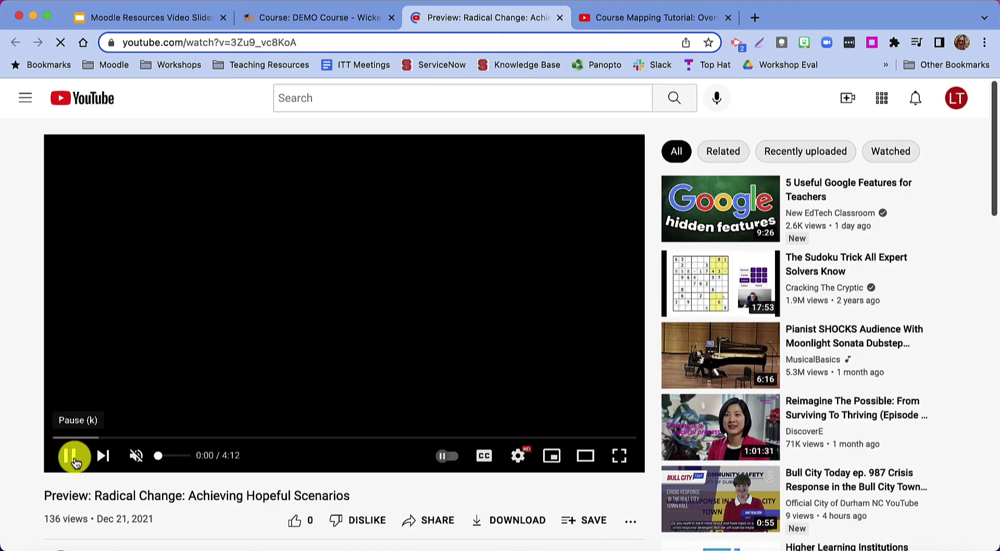
left_click(74, 460)
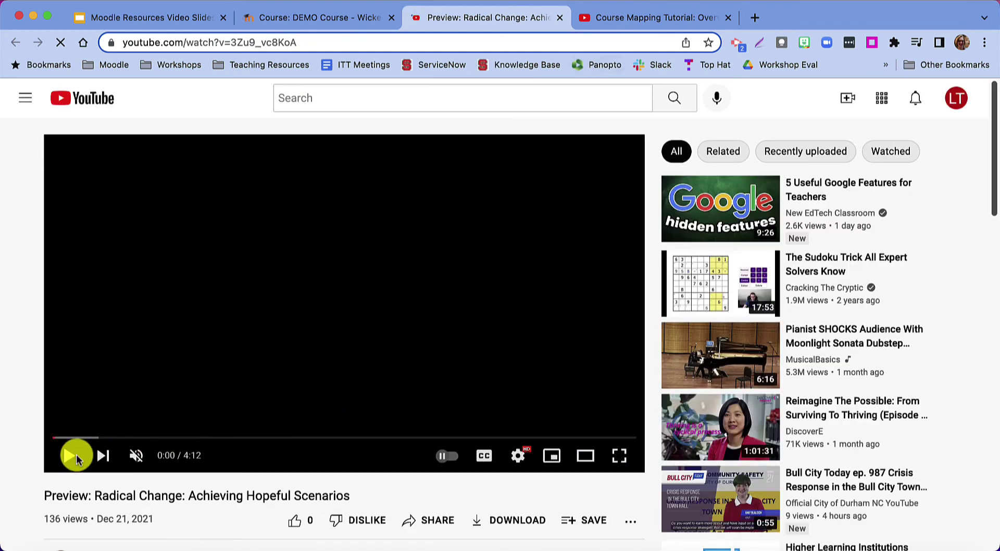
left_click(333, 17)
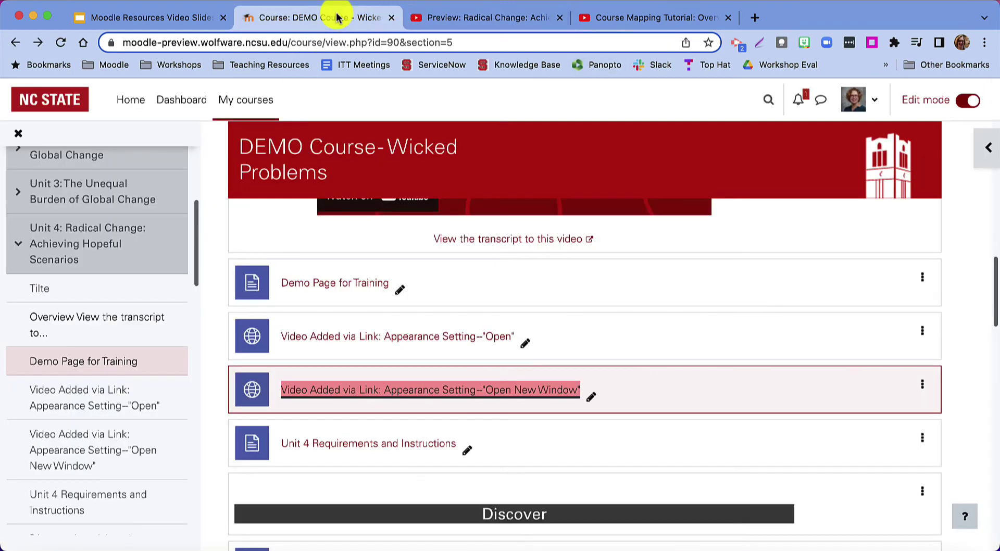
left_click(440, 15)
left_click(359, 19)
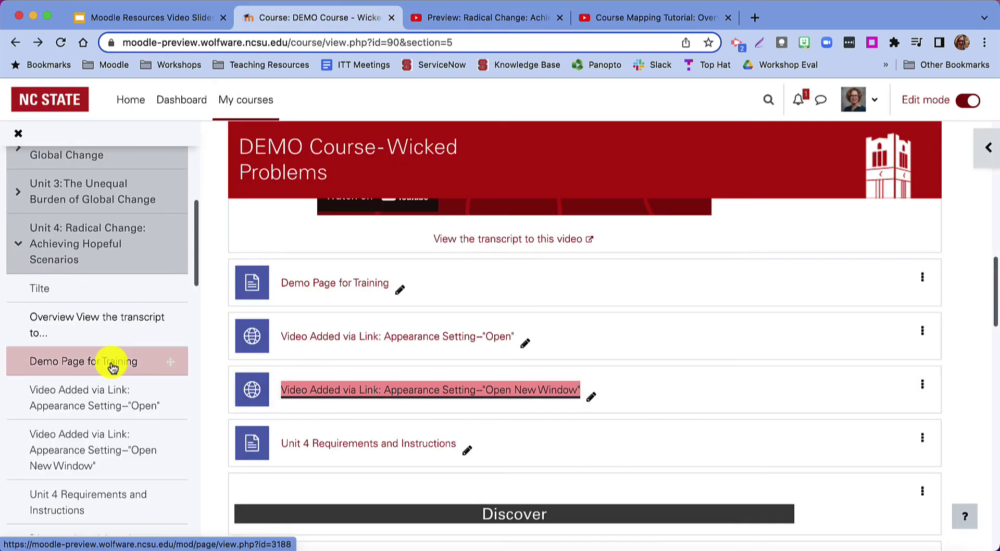
scroll(409, 429, "down", 3)
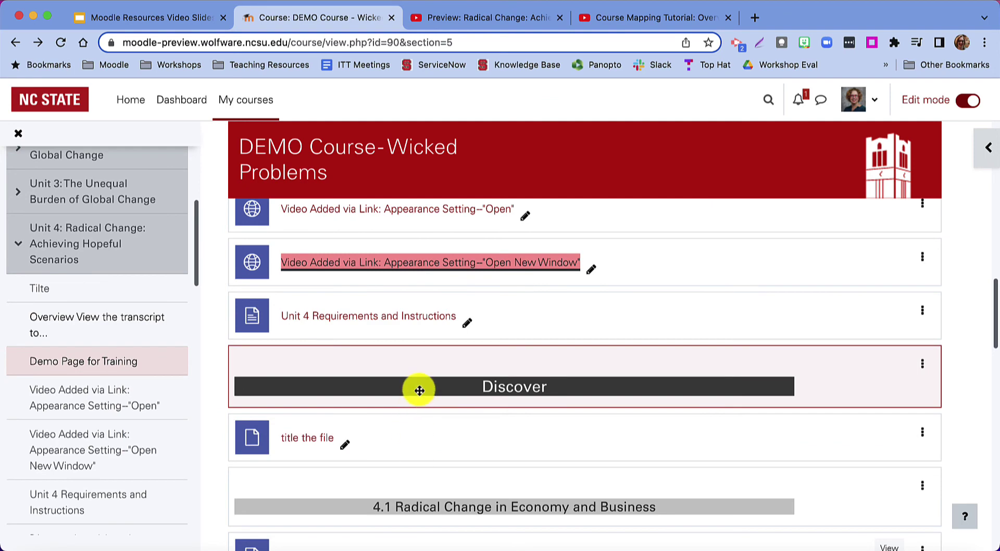
scroll(419, 391, "down", 3)
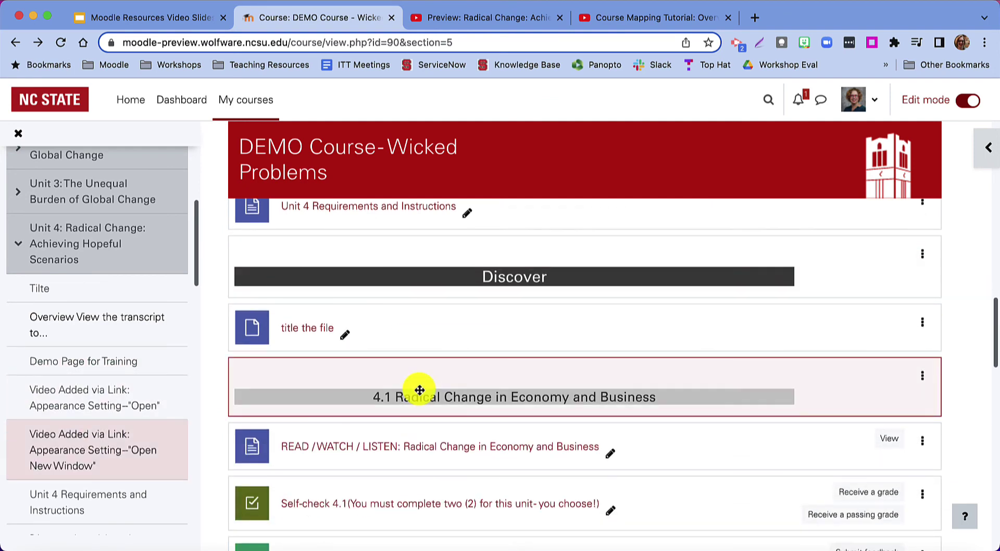
scroll(497, 404, "down", 20)
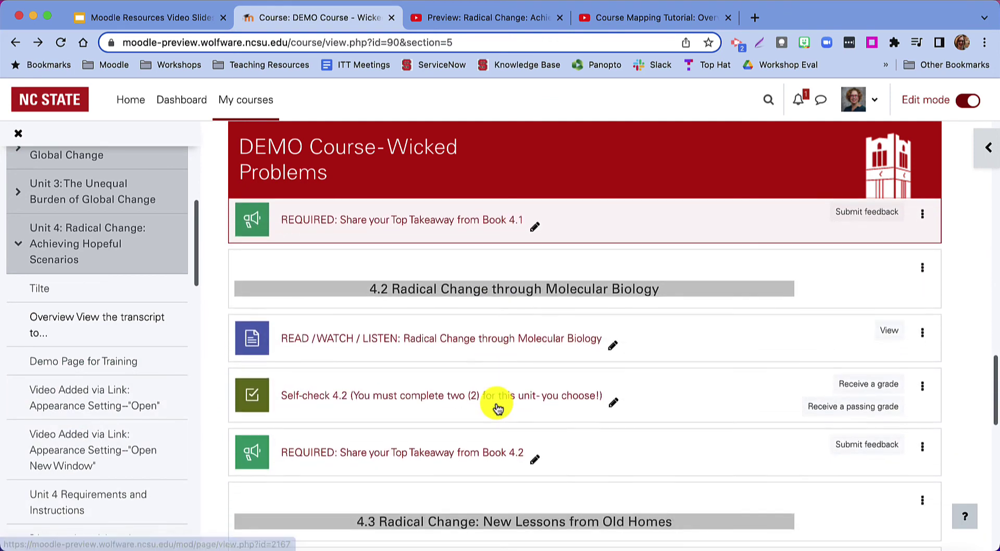
scroll(497, 404, "up", 3)
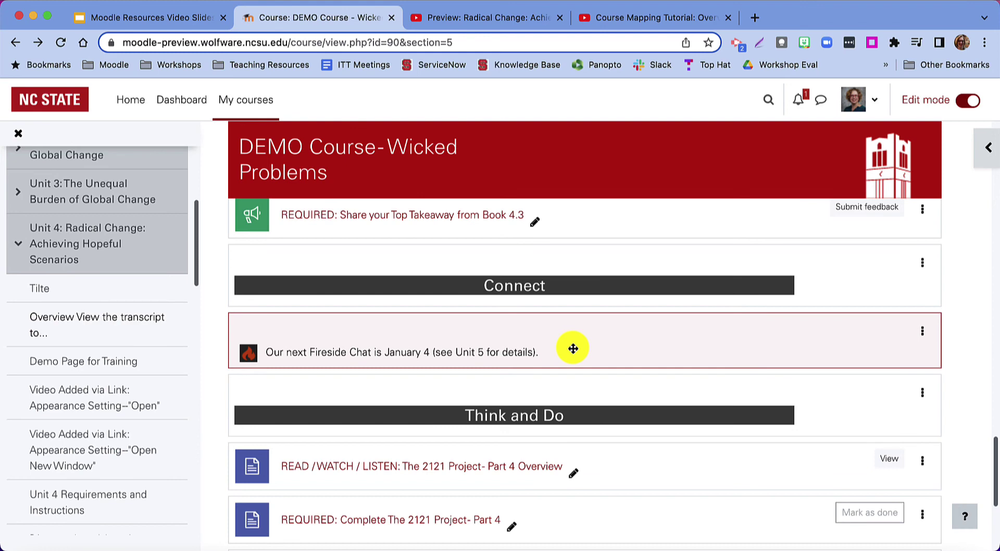
scroll(573, 349, "up", 1)
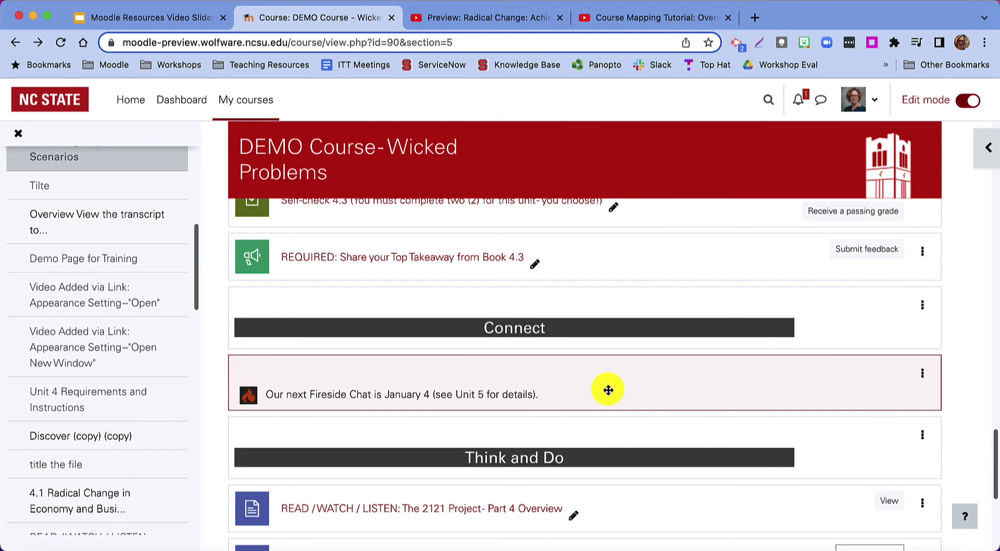
left_click_drag(609, 391, 745, 282)
Turn editing off, open the Self-check 4.3 quiz page, and turn editing back on.
left_click(969, 101)
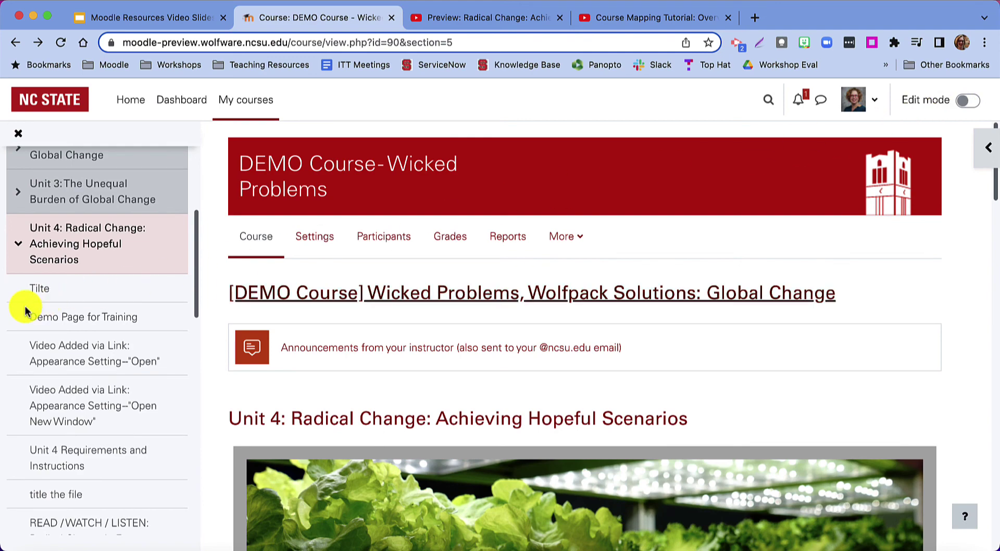
scroll(26, 311, "down", 12)
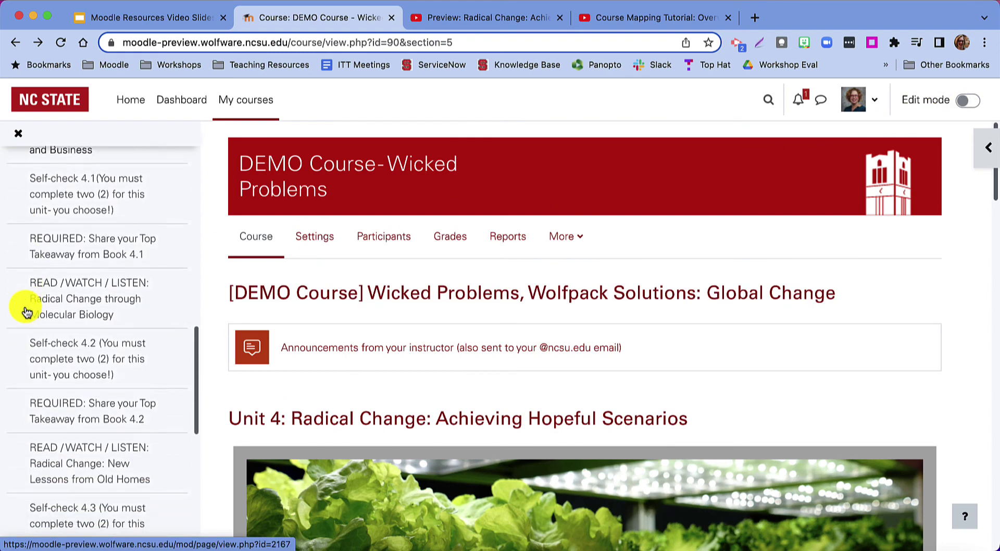
scroll(25, 311, "down", 5)
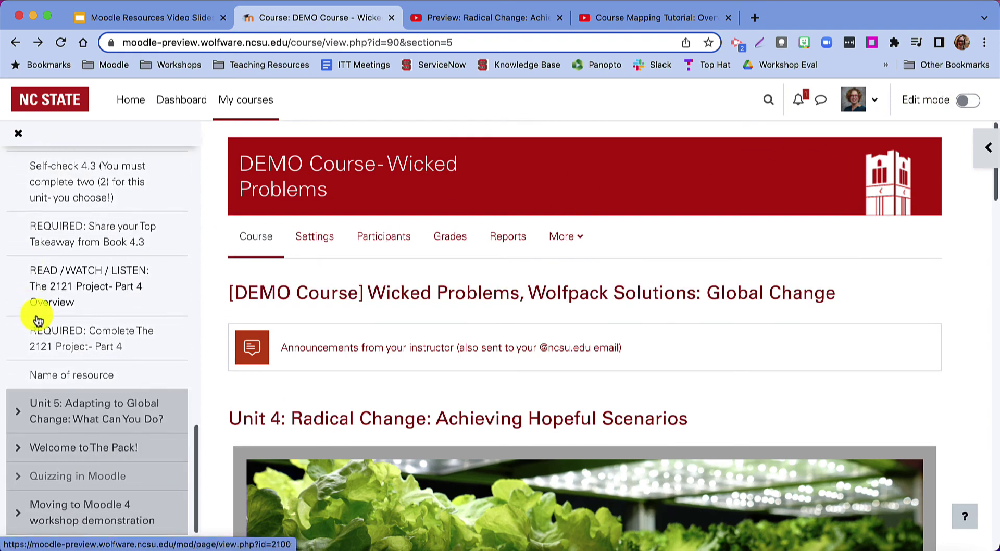
scroll(85, 351, "up", 5)
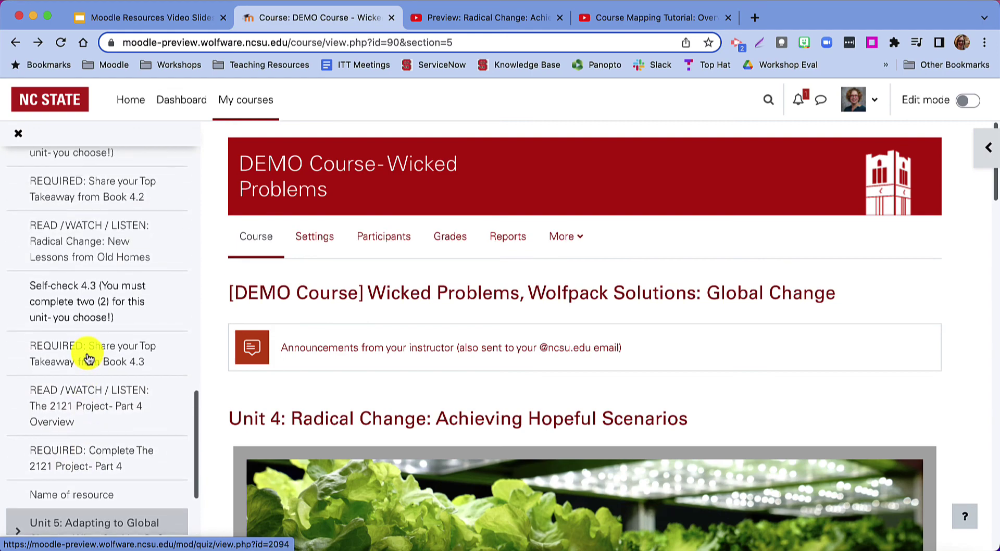
left_click(86, 303)
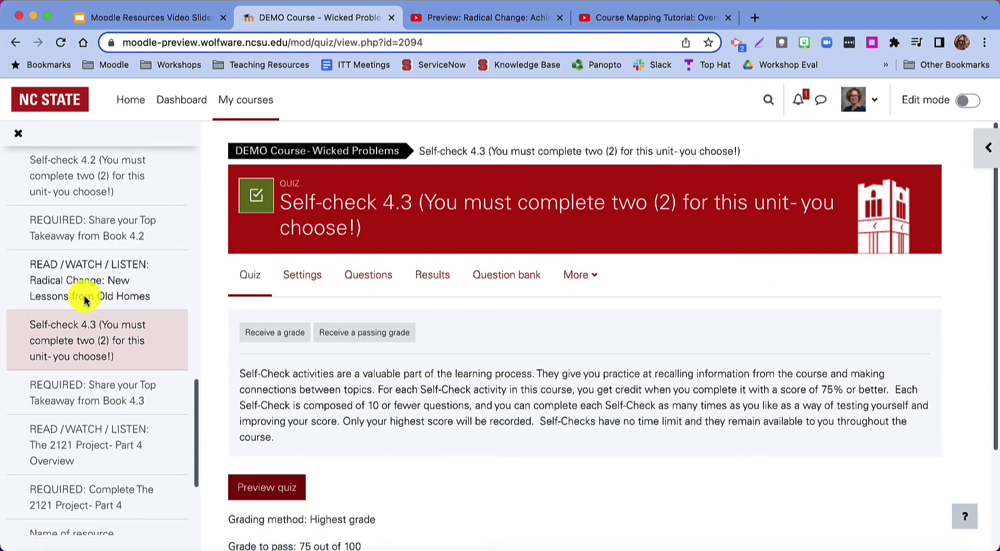
scroll(99, 302, "up", 10)
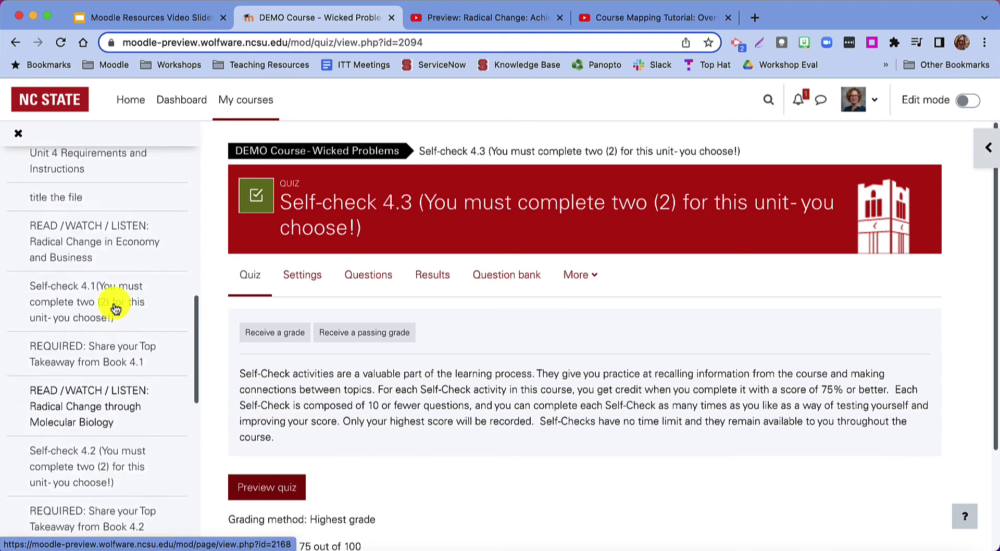
scroll(116, 309, "up", 5)
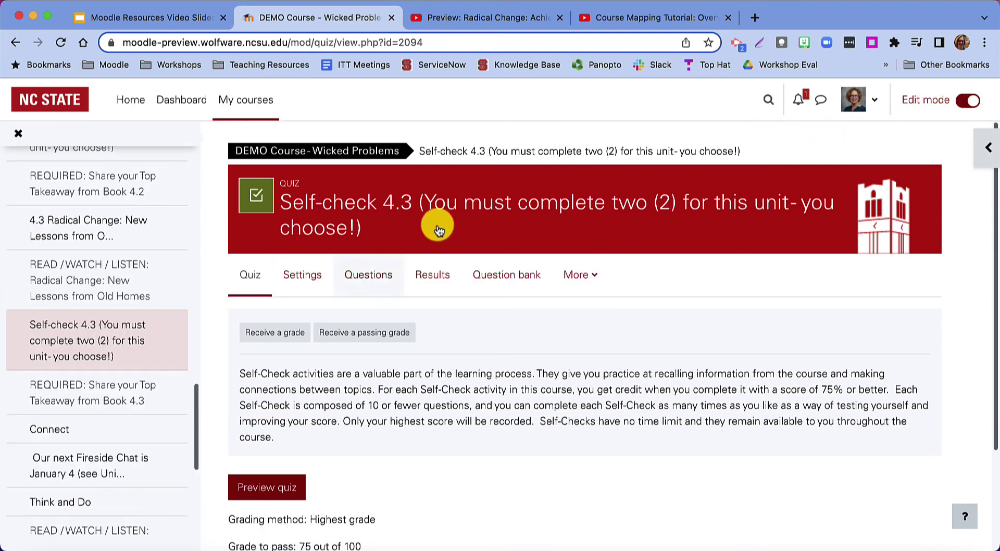
scroll(133, 300, "up", 2)
scroll(134, 302, "down", 5)
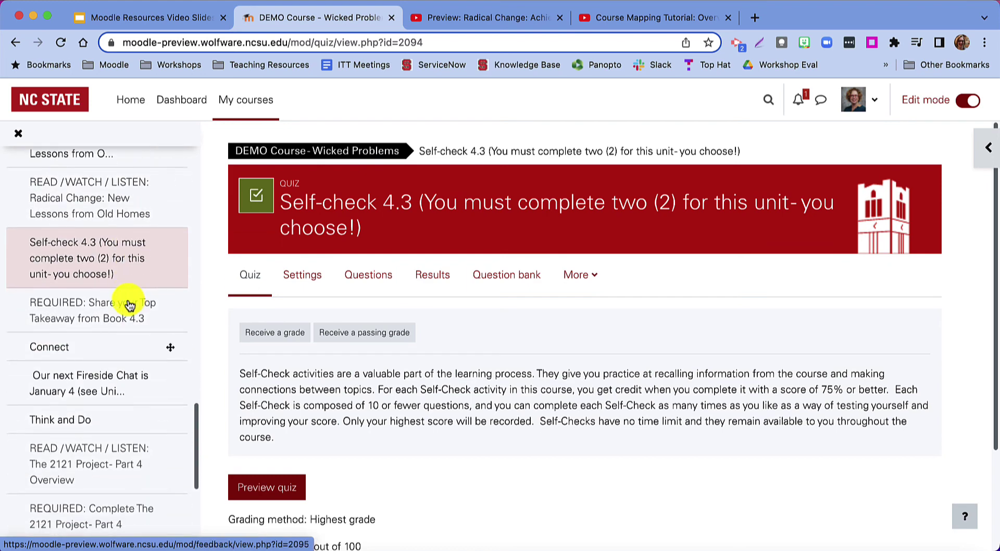
left_click_drag(89, 345, 127, 349)
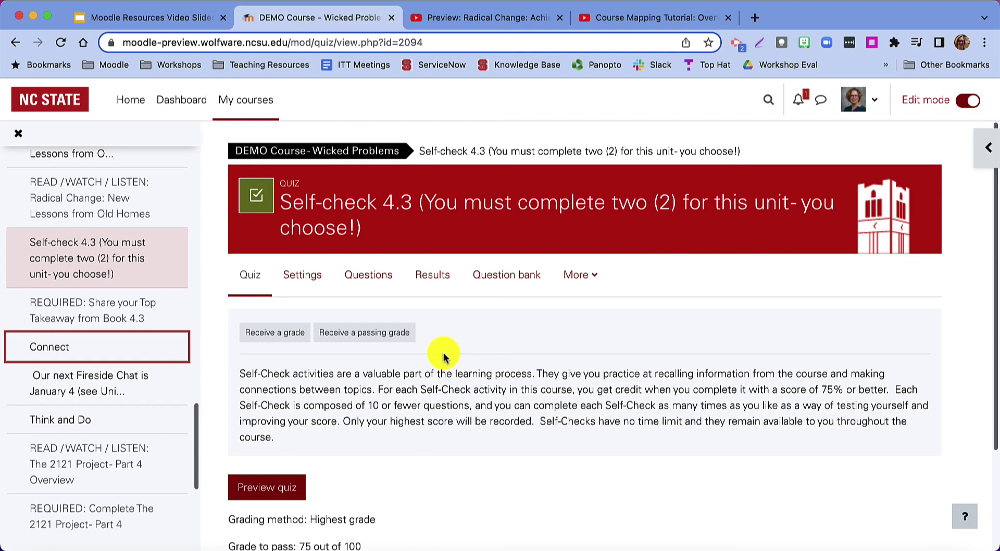
scroll(104, 312, "up", 5)
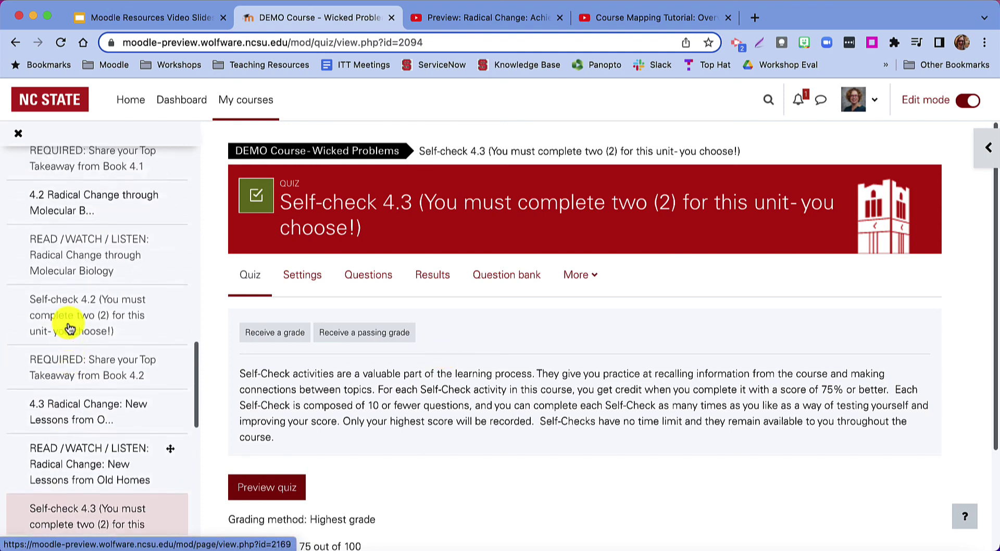
From the Unit 4 course page, start a new Label from the Resources list of the activity chooser.
left_click(67, 323)
left_click(363, 402)
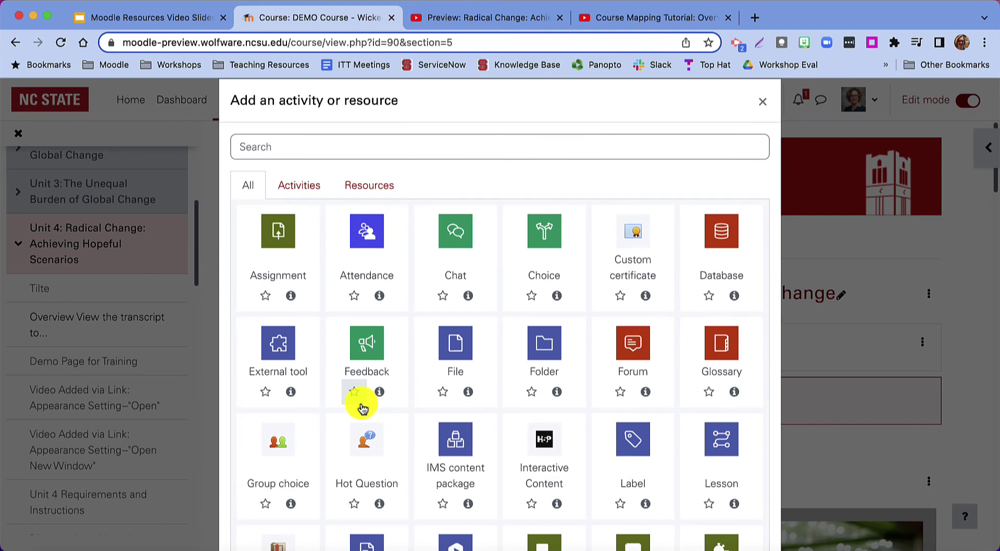
left_click(372, 186)
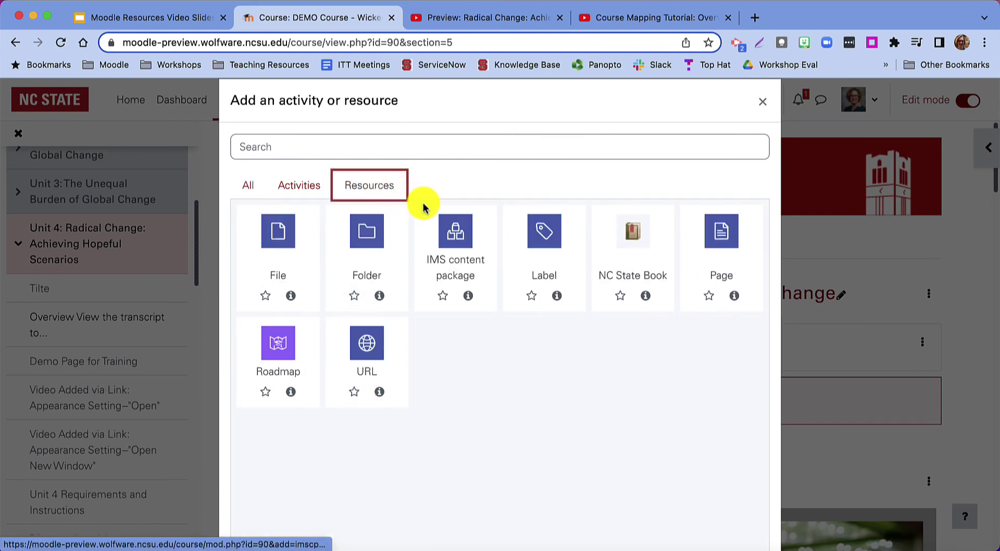
left_click(545, 253)
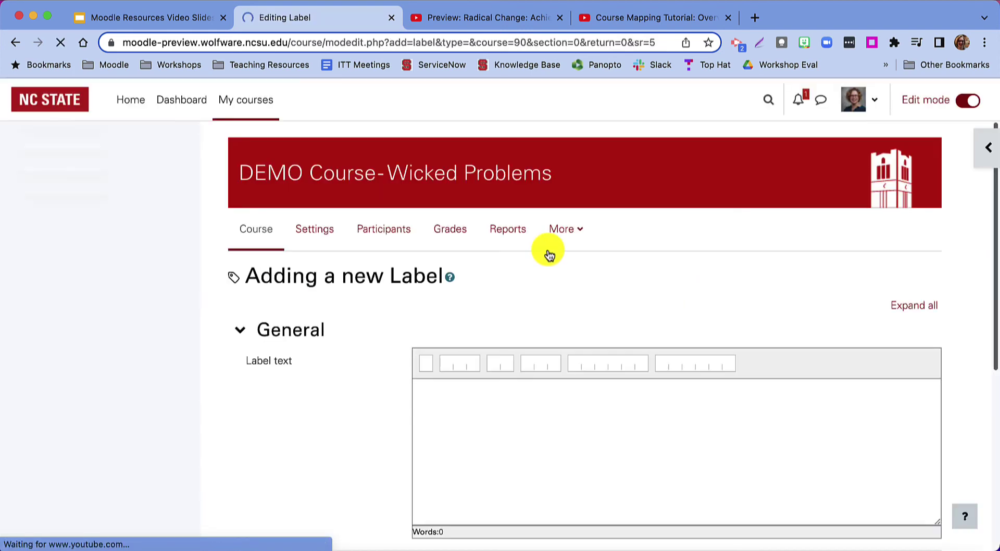
Browse the label editor's paragraph styles without choosing one or adding text, then save back to the course.
scroll(512, 324, "down", 3)
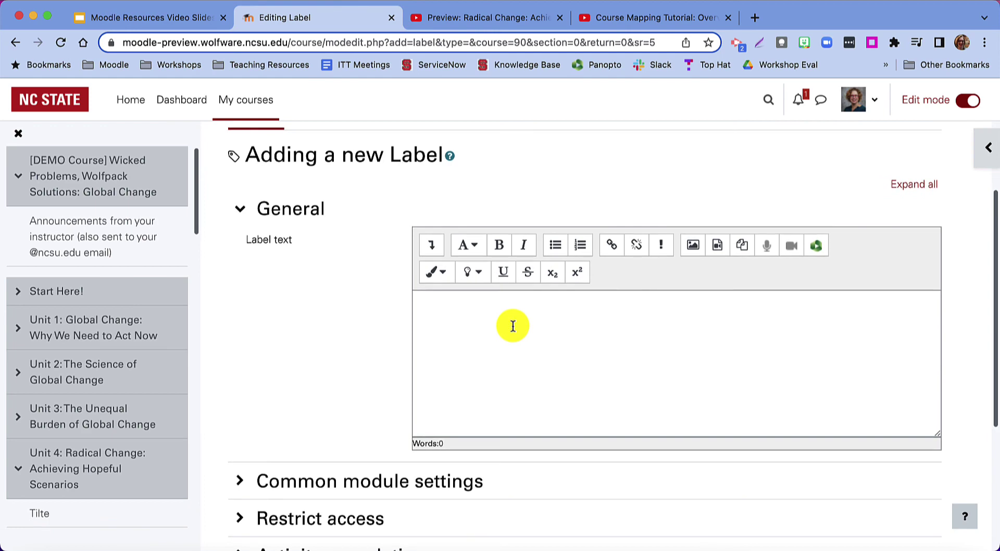
scroll(513, 327, "down", 2)
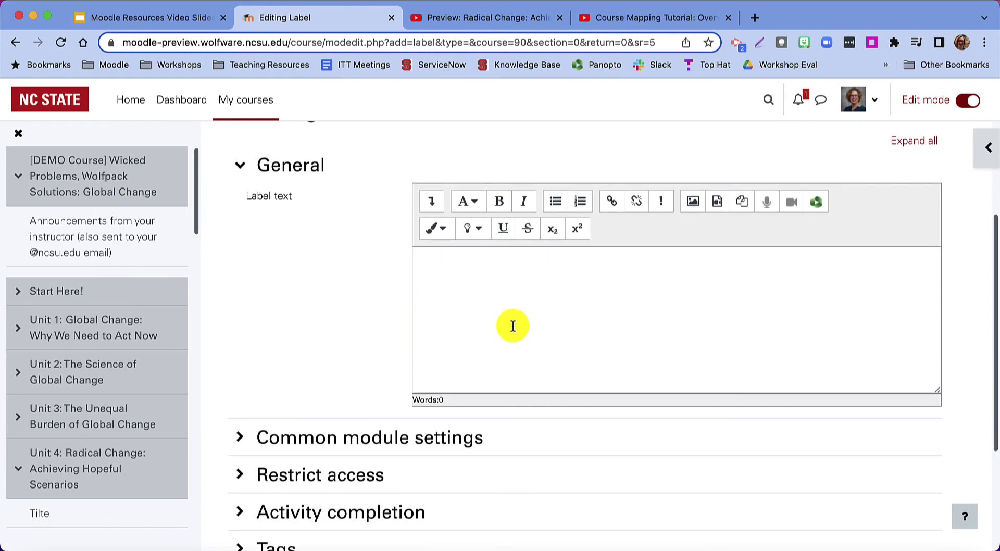
scroll(566, 330, "down", 3)
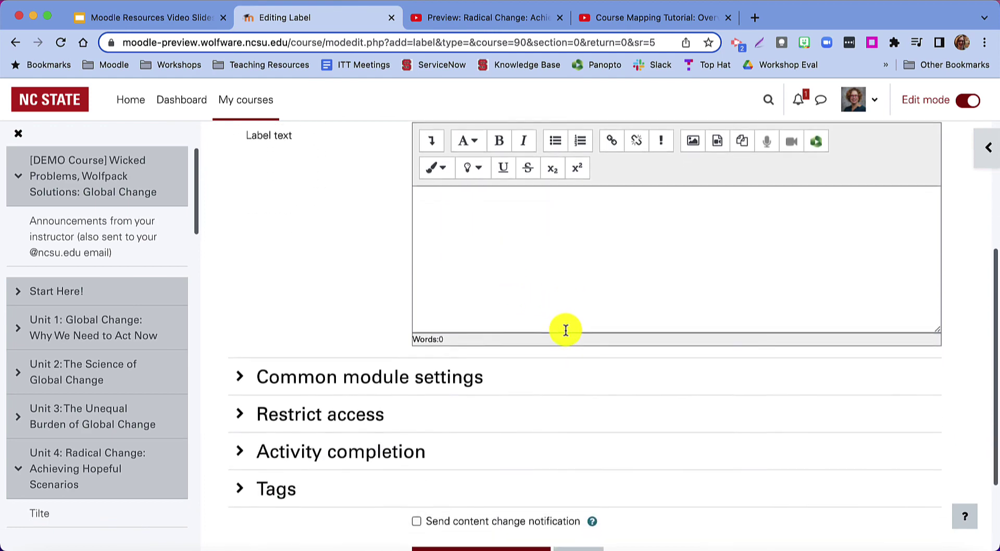
scroll(566, 331, "up", 5)
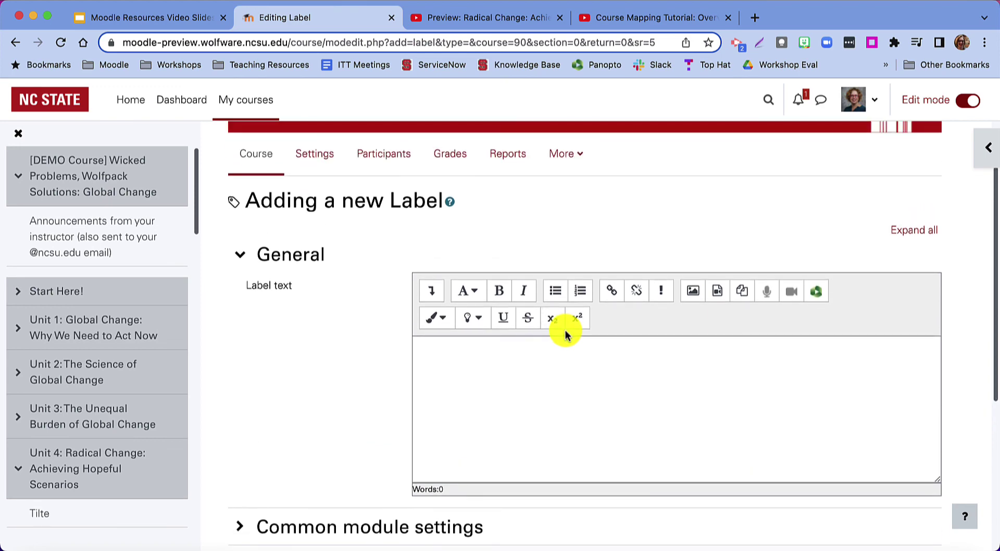
left_click(564, 369)
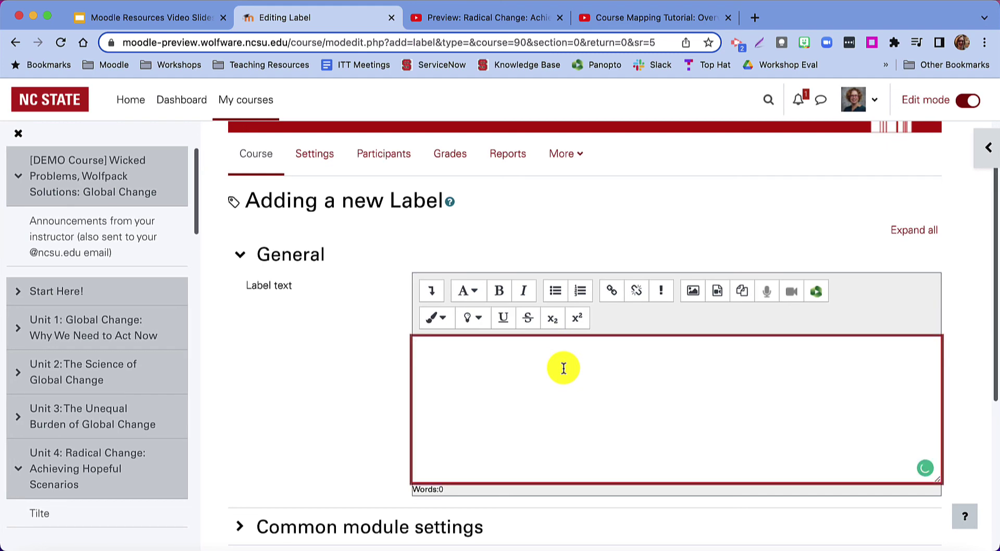
left_click(471, 292)
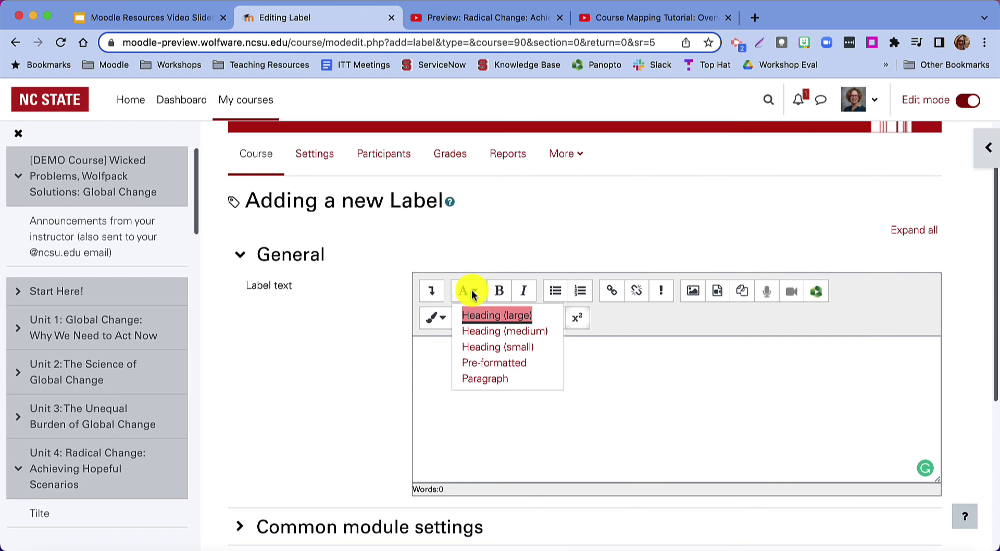
left_click(631, 380)
scroll(631, 380, "down", 5)
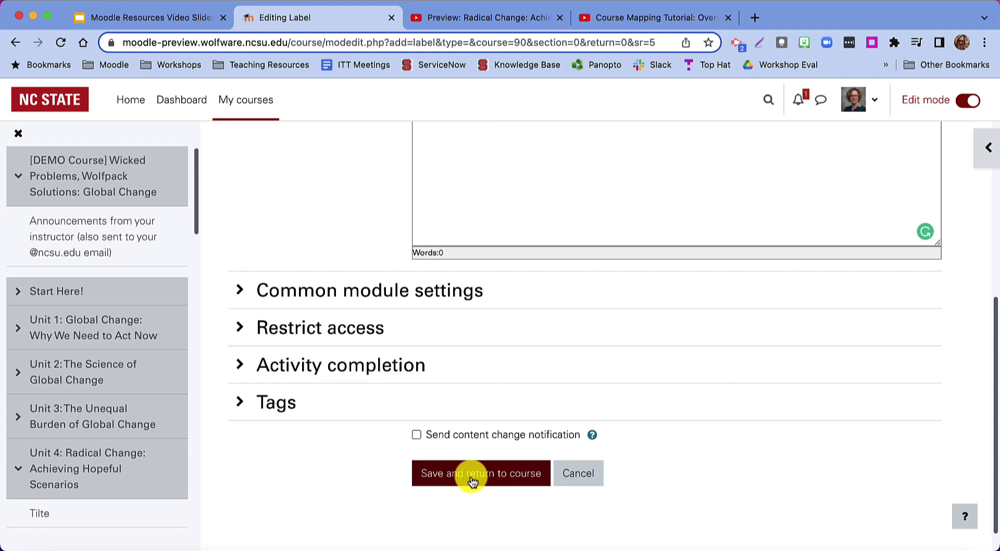
left_click(472, 480)
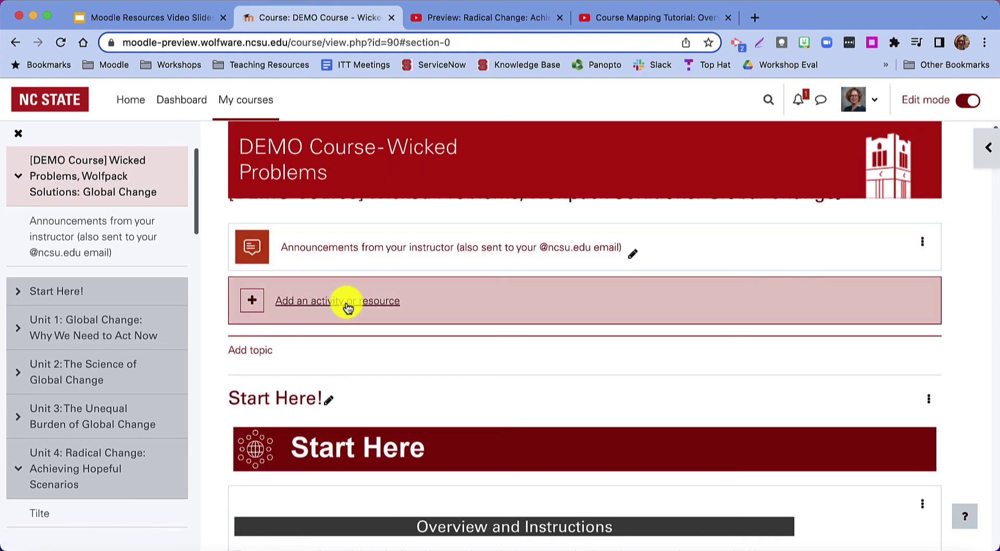
Reopen the activity chooser filtered to the eight resource types, File through URL.
left_click(347, 306)
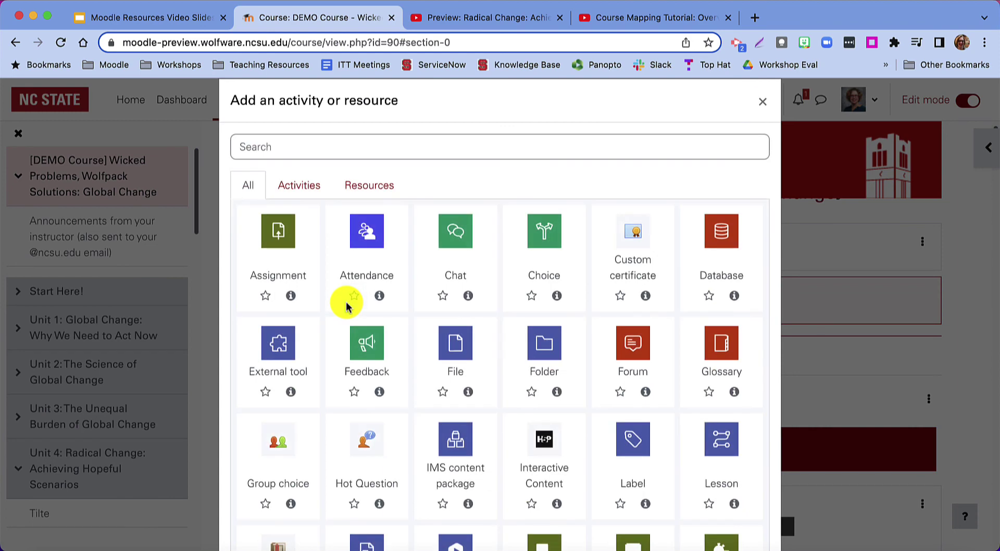
left_click(363, 188)
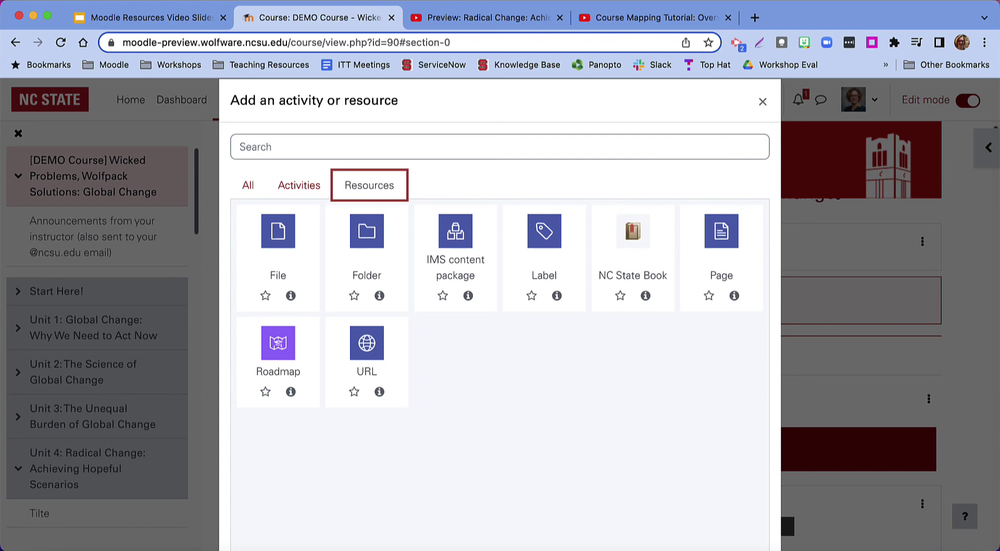
Return to the 'Moodle Resources Overview' title slide in the Google Slides tab.
key("ctrl+shift+Tab")
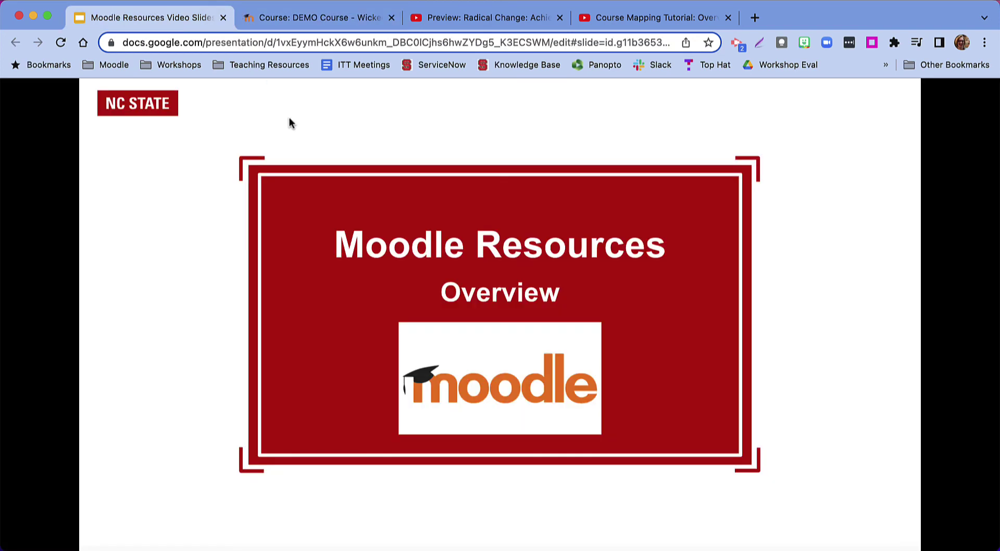